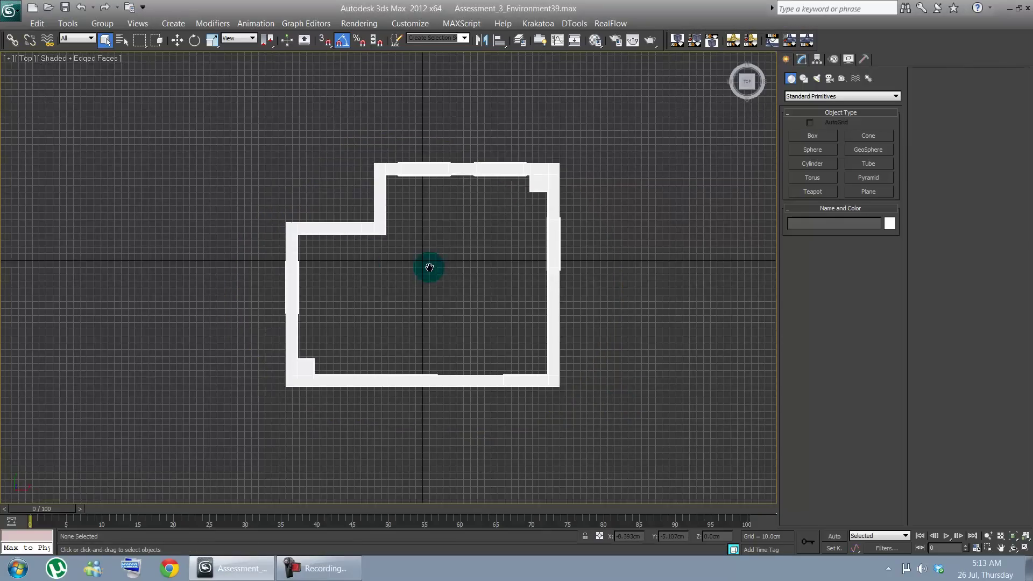
Step: Examine the room's wall layout and window positions in the Top view
middle_drag(495, 258, 417, 333)
scroll(396, 275, up, 2)
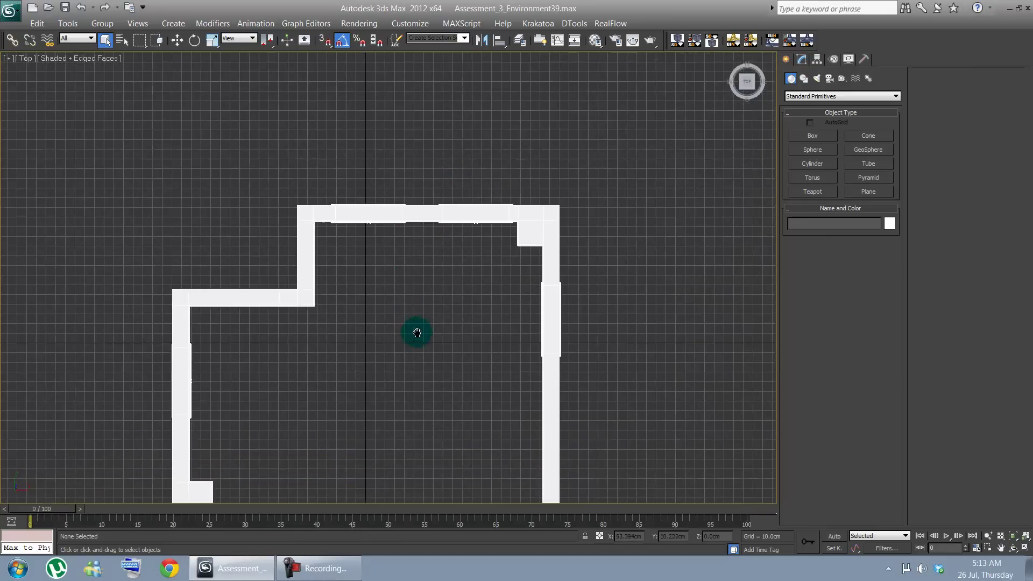
middle_drag(415, 264, 398, 187)
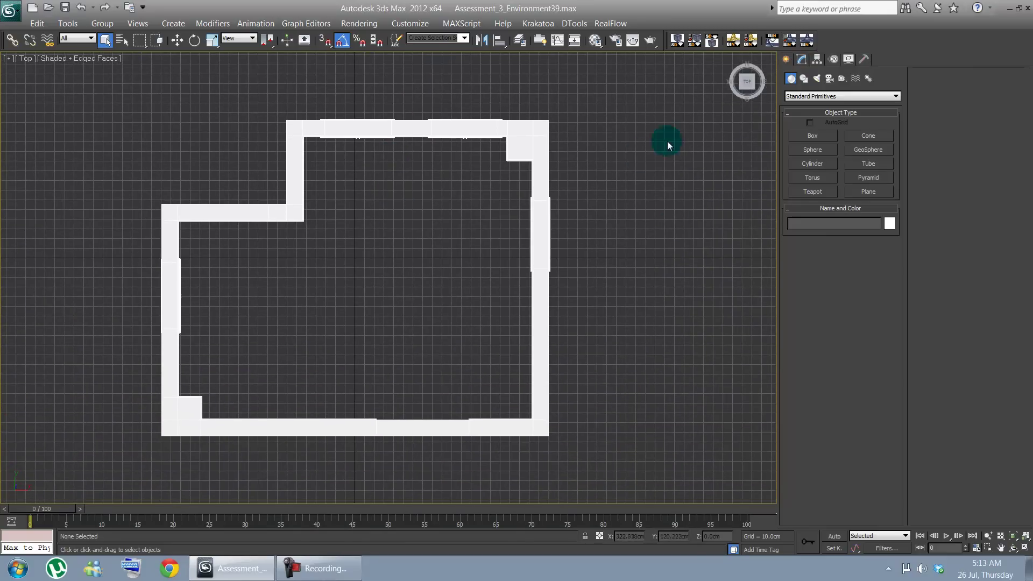
middle_drag(651, 222, 489, 215)
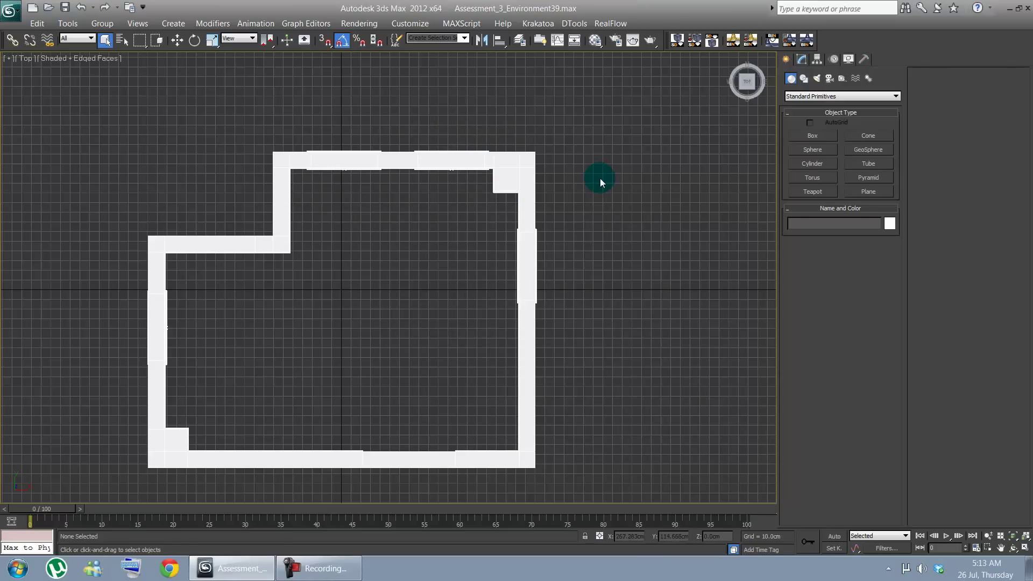
middle_drag(599, 179, 565, 136)
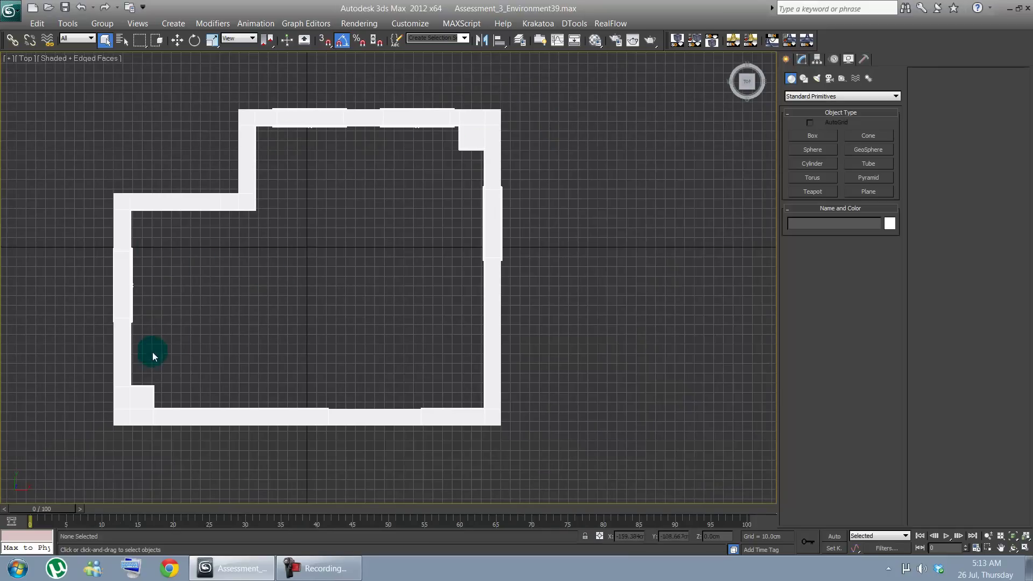
middle_drag(500, 121, 481, 222)
scroll(540, 165, up, 3)
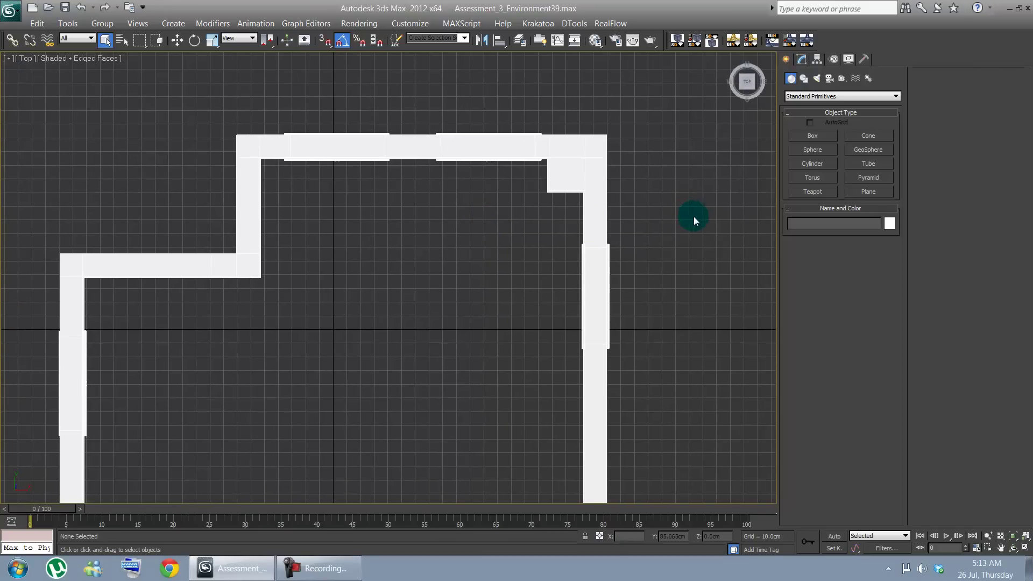
middle_drag(717, 227, 734, 212)
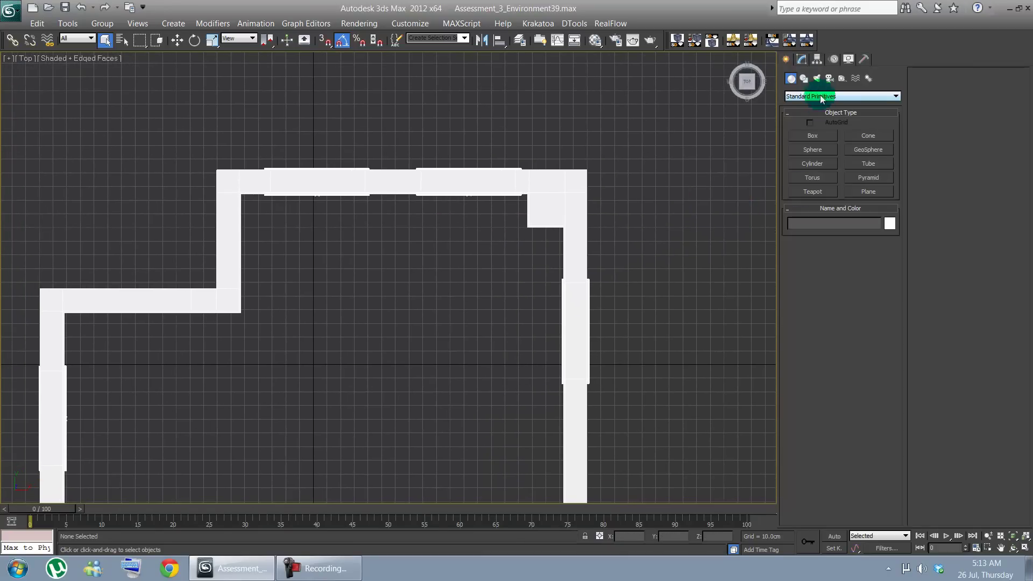
Step: Show the Top view in wireframe and draw a straight horizontal Line spline just outside the upper wall, spanning its right-hand window
click(804, 79)
click(818, 146)
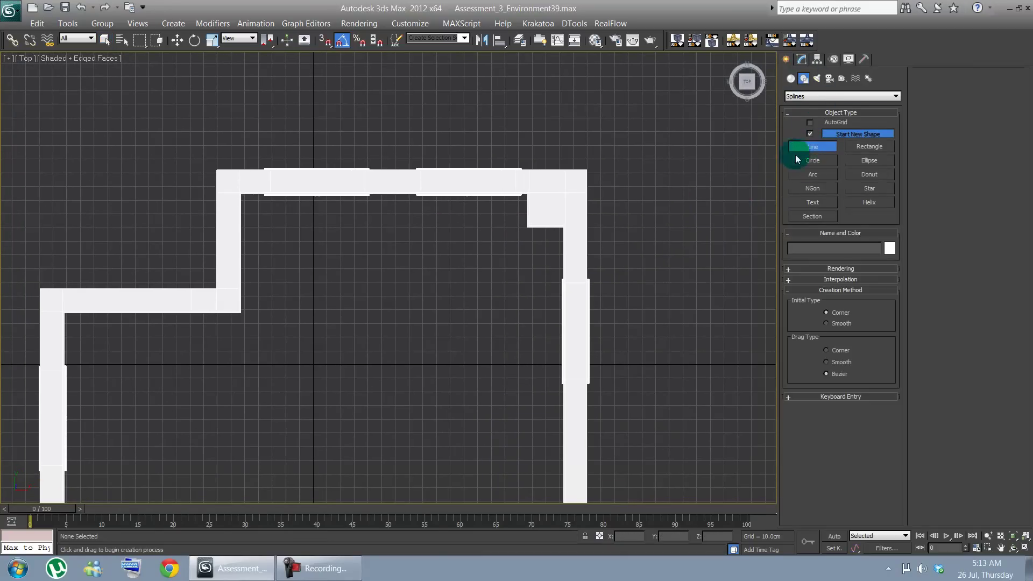
mouse_move(628, 168)
middle_down()
mouse_move(507, 154)
mouse_move(640, 175)
middle_up()
click(811, 134)
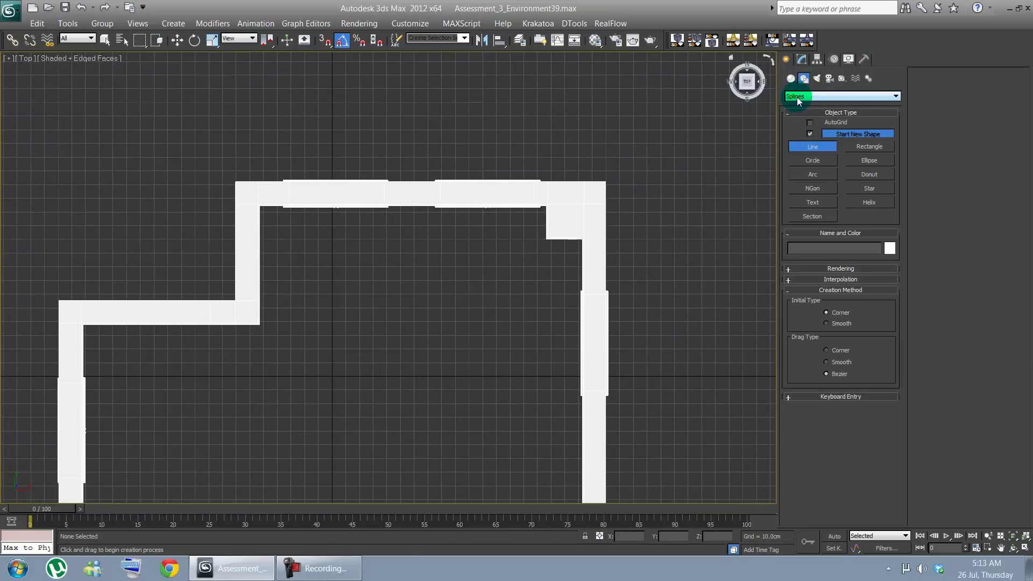
click(812, 146)
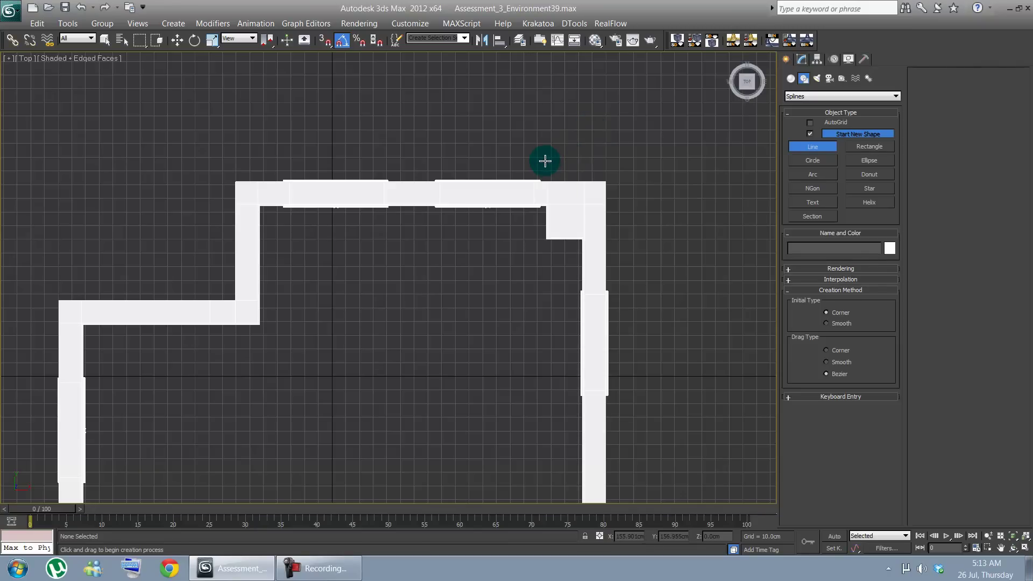
key(F3)
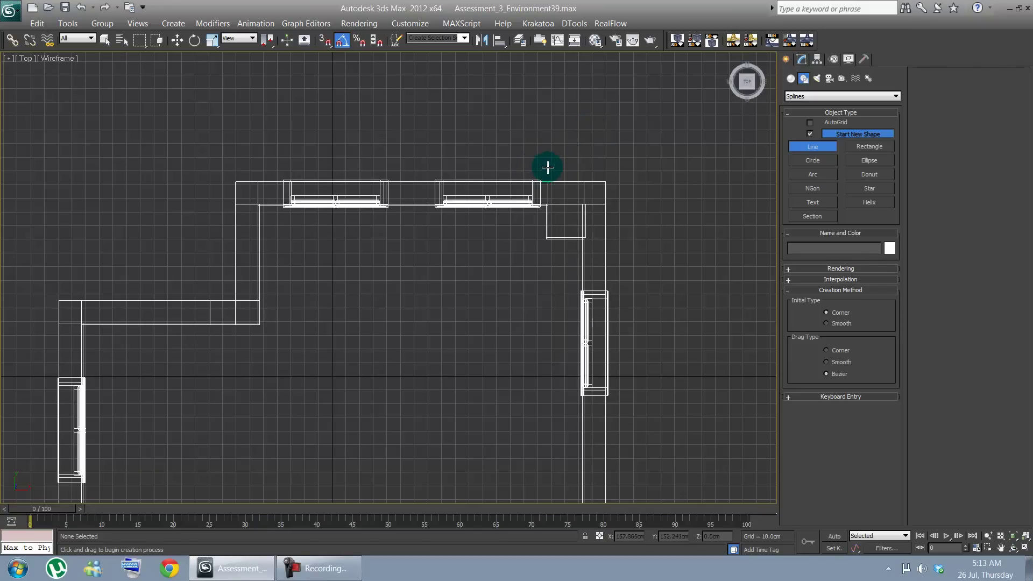
mouse_move(547, 166)
middle_down()
mouse_move(533, 153)
mouse_move(498, 244)
middle_up()
scroll(530, 161, up, 2)
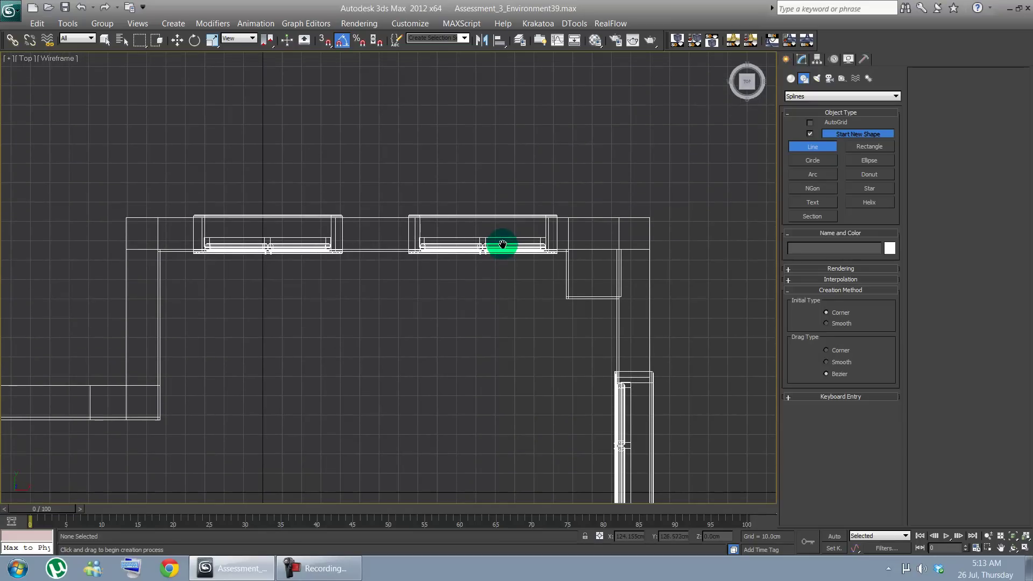
click(558, 200)
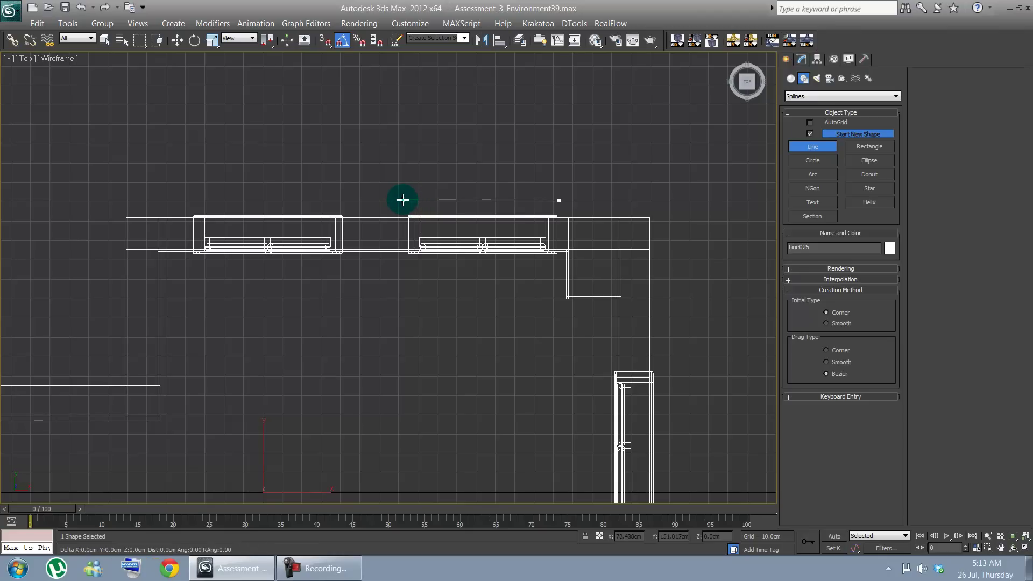
click(402, 200)
right_click(531, 178)
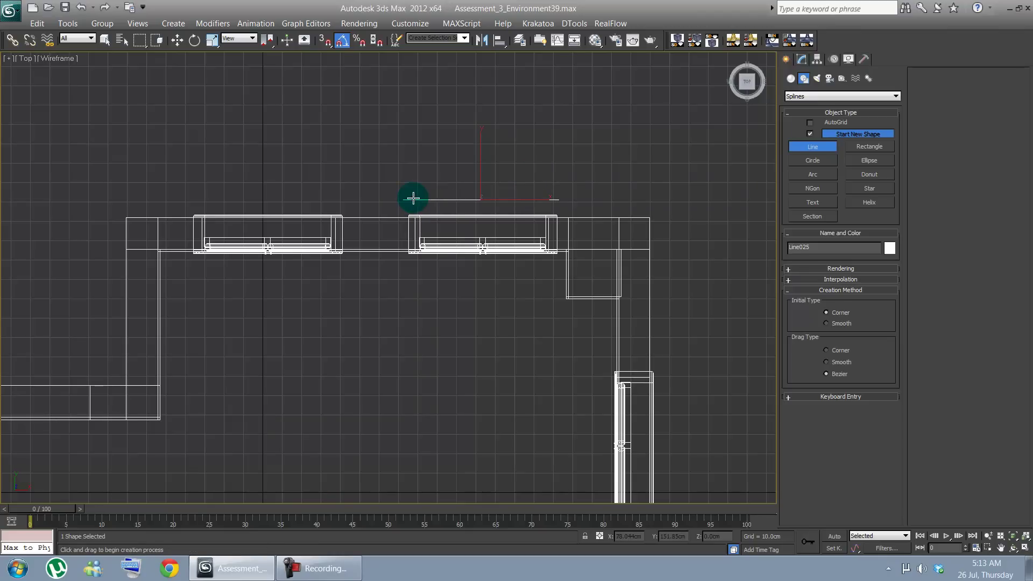
middle_drag(413, 198, 401, 199)
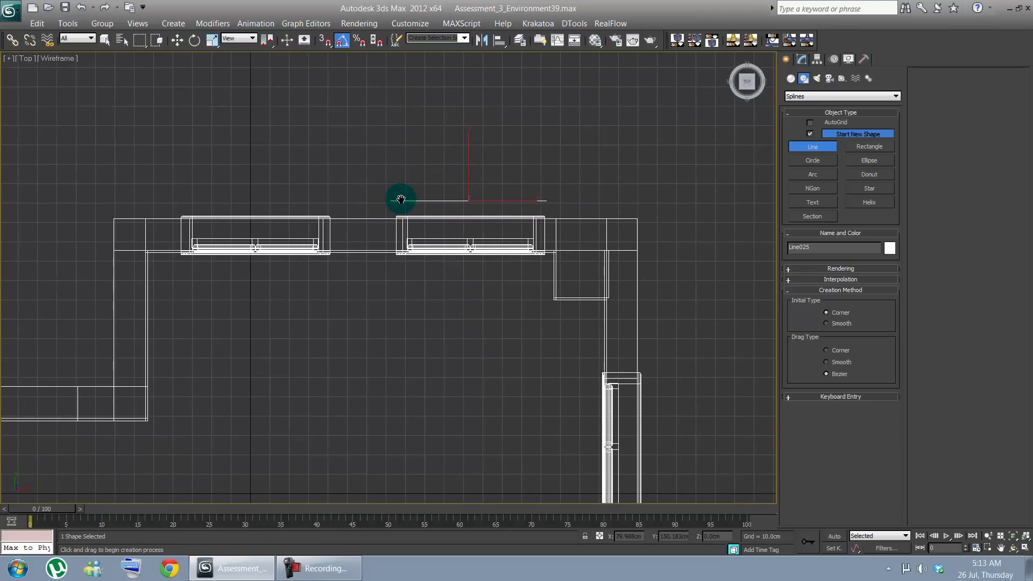
Step: Expand the line's Rendering settings and show the line beside the windows in a shaded Perspective view
click(834, 269)
middle_drag(449, 245, 477, 282)
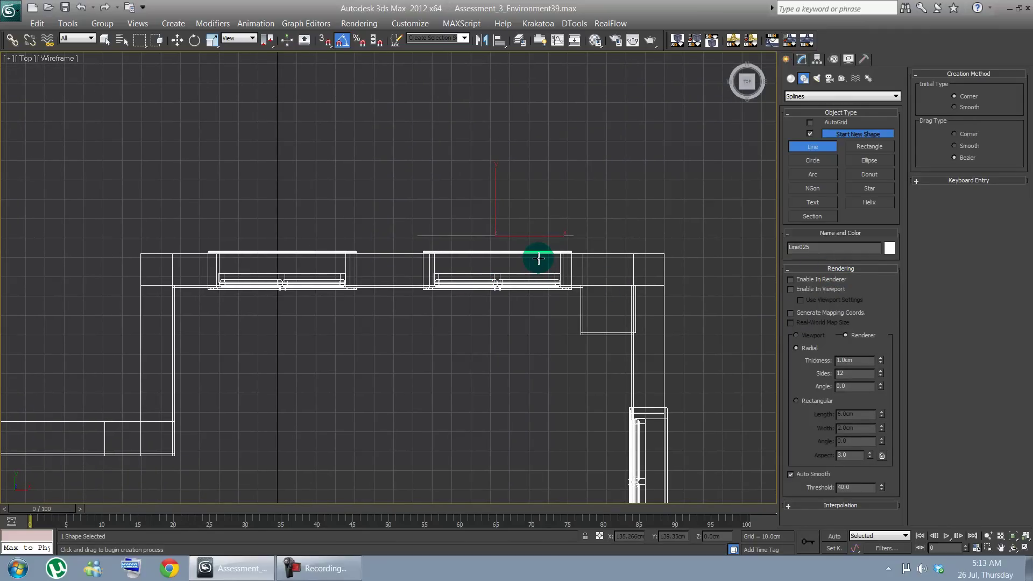
key(F3)
middle_drag(486, 268, 528, 286)
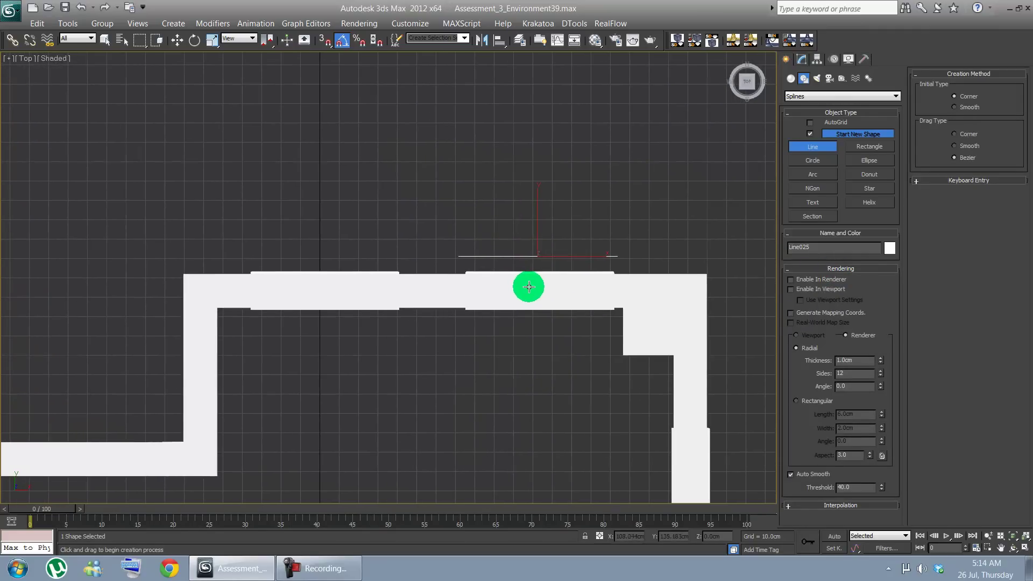
key(p)
key(ctrl+r)
drag(499, 293, 558, 253)
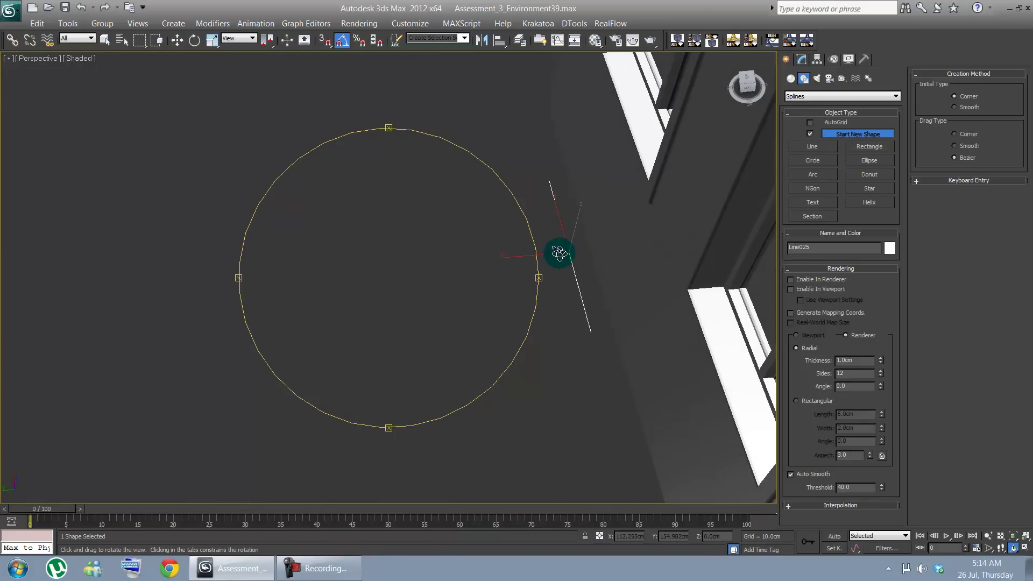
middle_drag(402, 262, 383, 273)
right_click(383, 273)
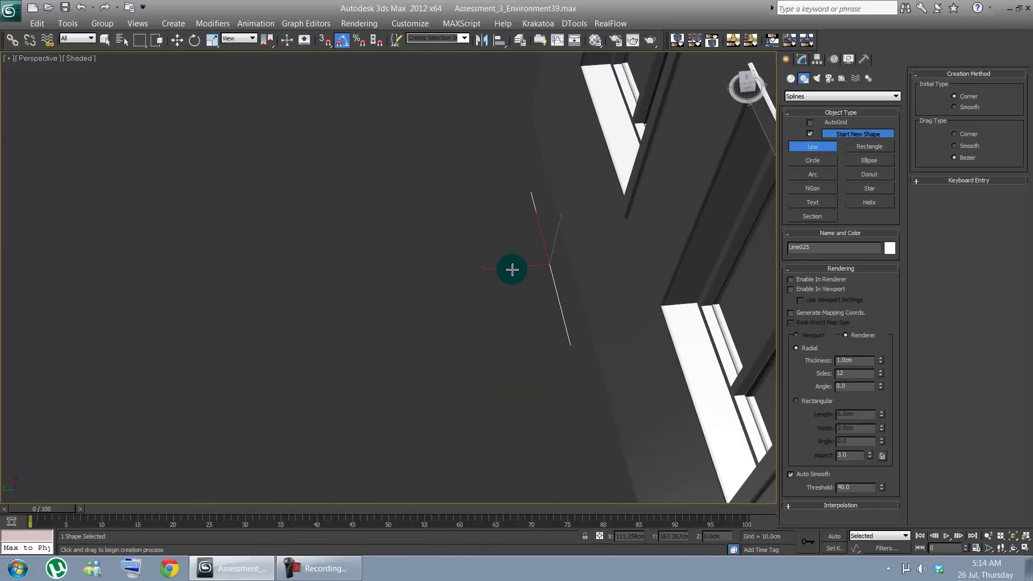
Step: Move the line outward along Y, away from the window wall, to about Y 234 cm
key(w)
drag(506, 269, 449, 285)
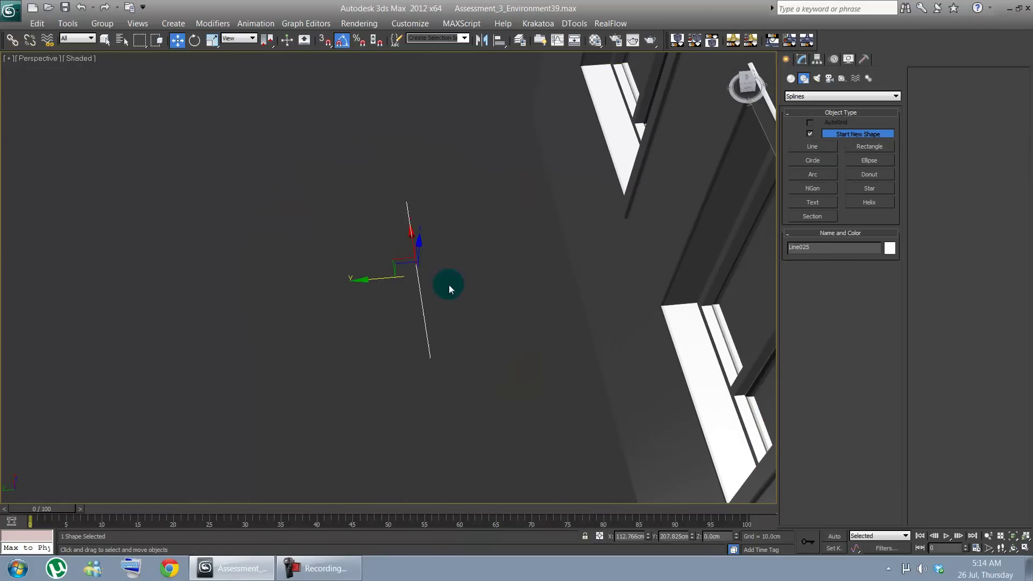
middle_drag(496, 286, 486, 373)
scroll(495, 374, down, 3)
drag(369, 338, 326, 337)
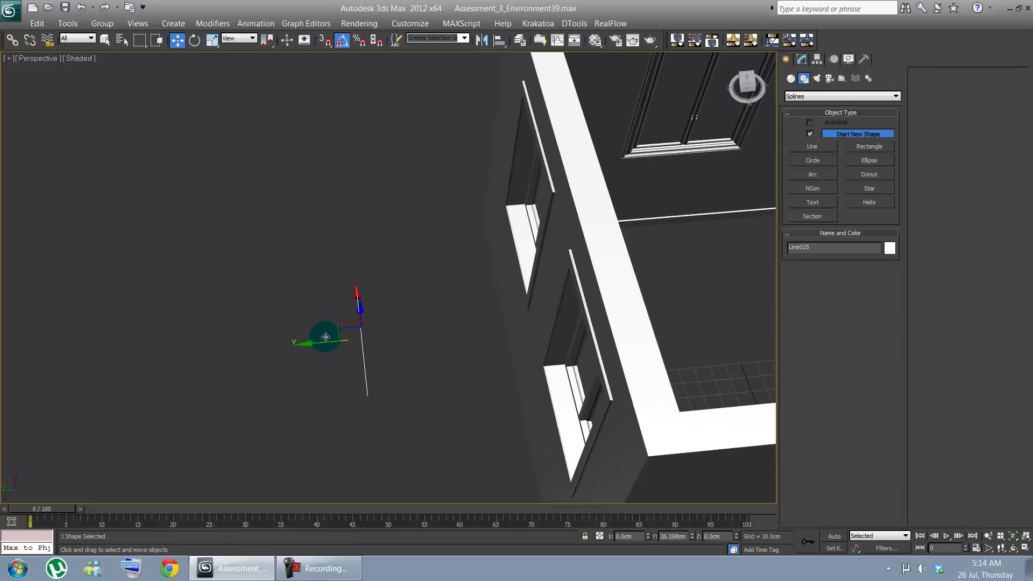
Step: Edit the line at segment level, select its single segment and divide it with a value of 10
click(807, 60)
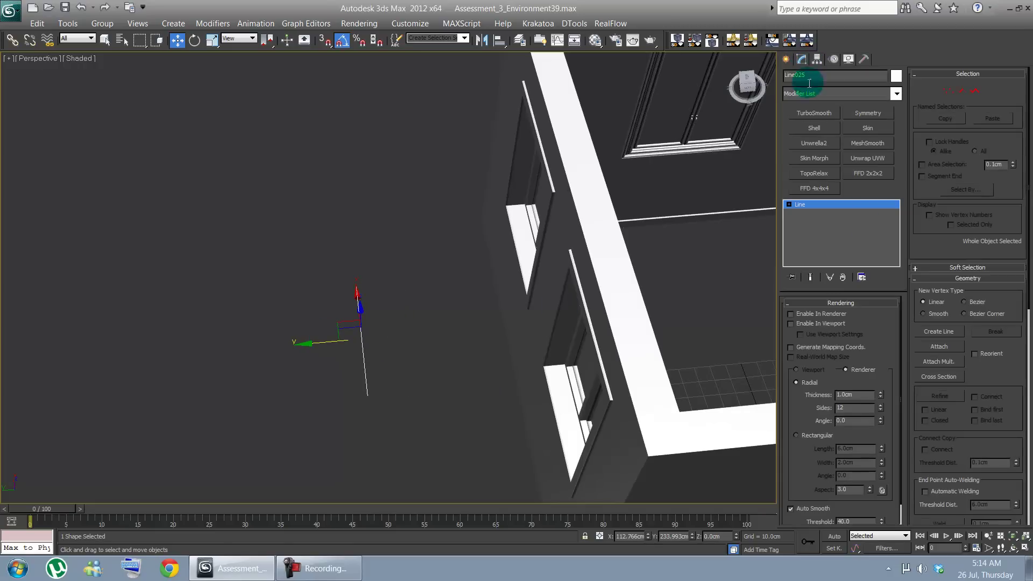
click(806, 215)
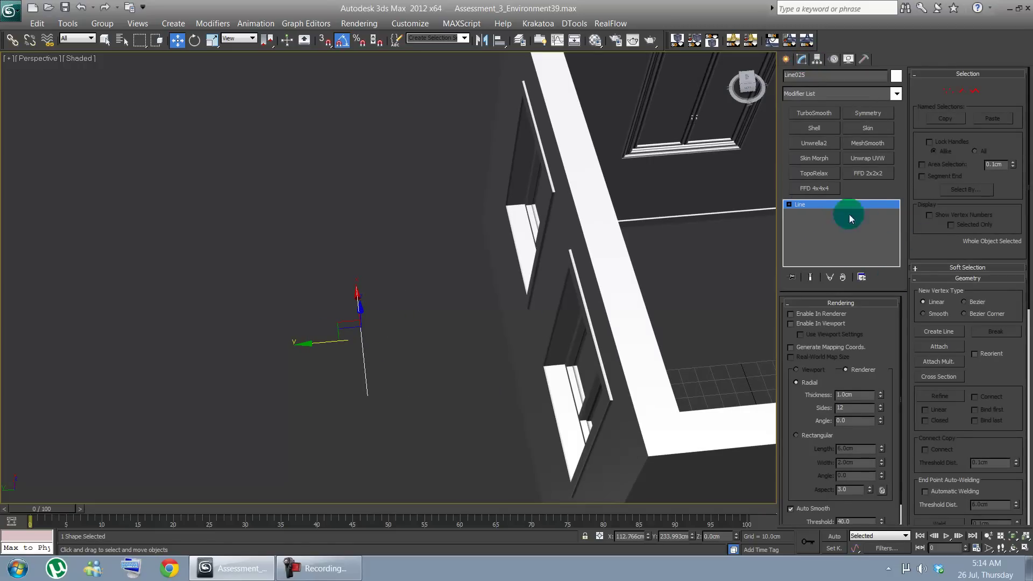
click(961, 89)
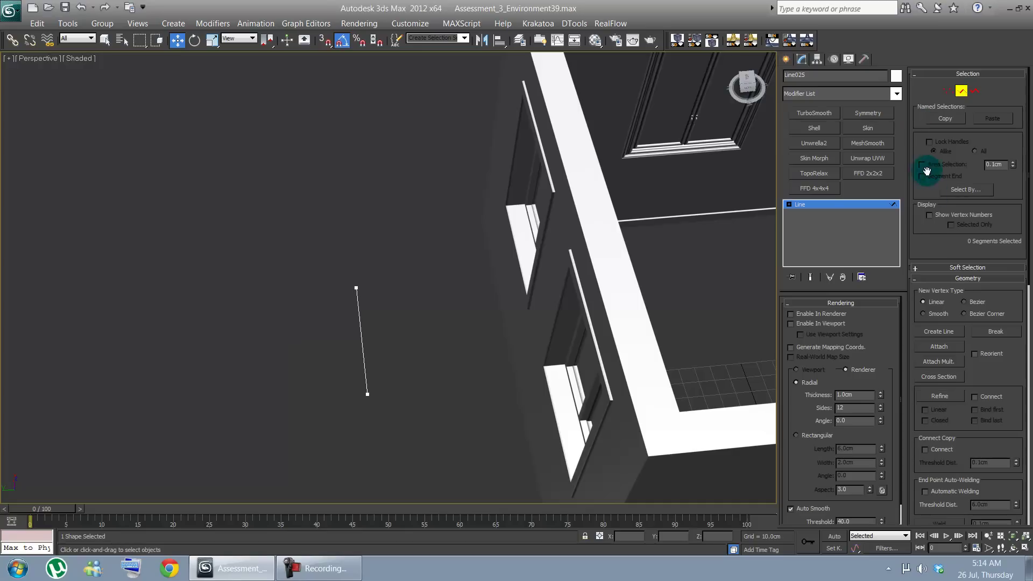
drag(925, 250, 944, 212)
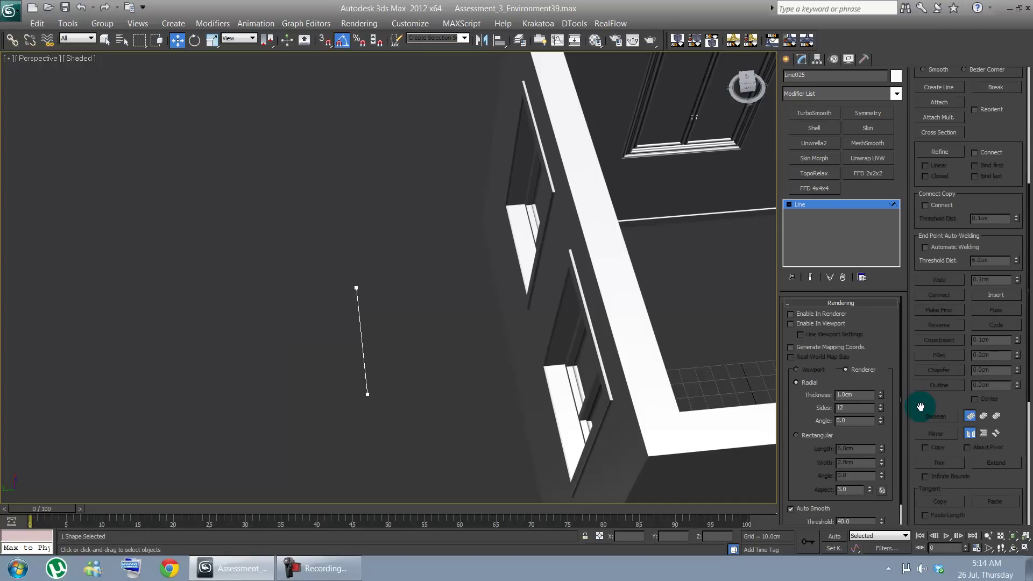
drag(918, 408, 921, 98)
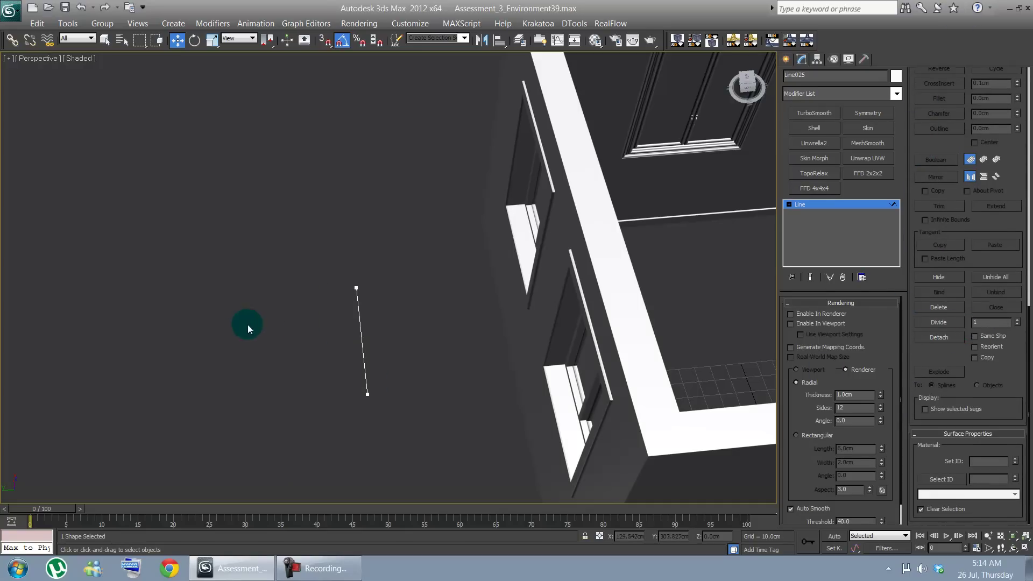
drag(311, 273, 394, 471)
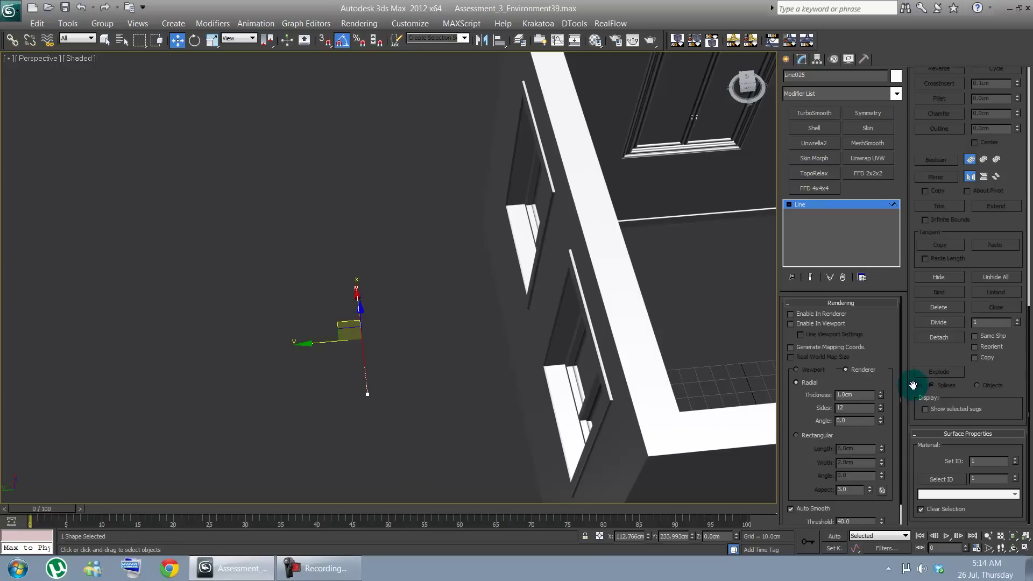
double_click(983, 321)
text(10)
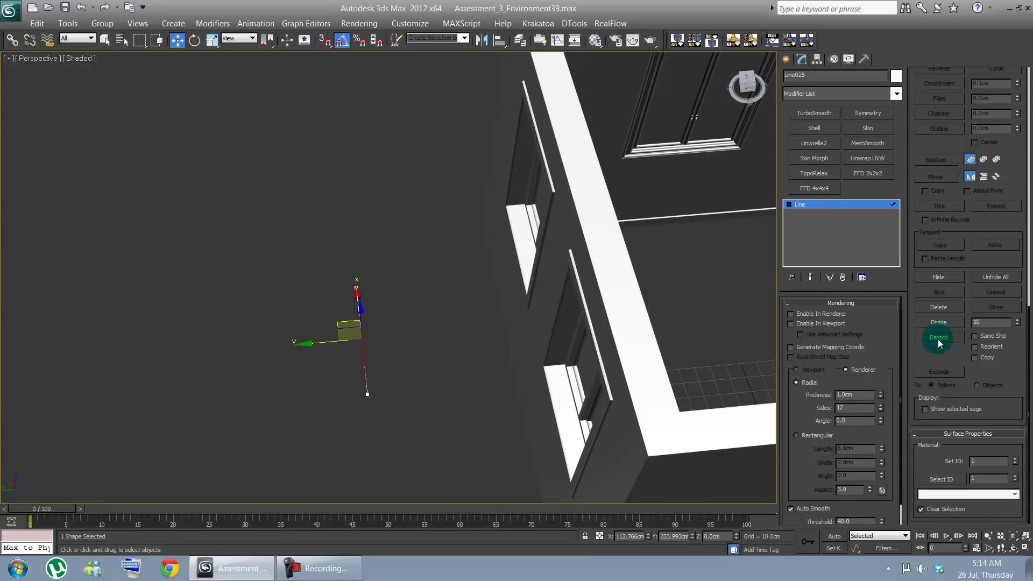
click(949, 323)
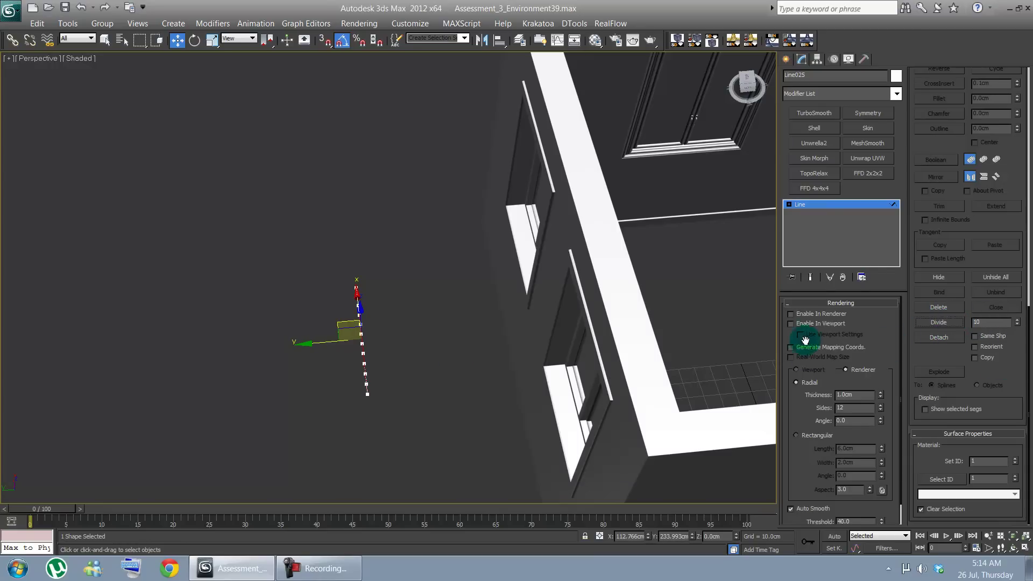
Step: Switch the divided line to vertex editing and clear the vertex selection
middle_drag(277, 370, 240, 365)
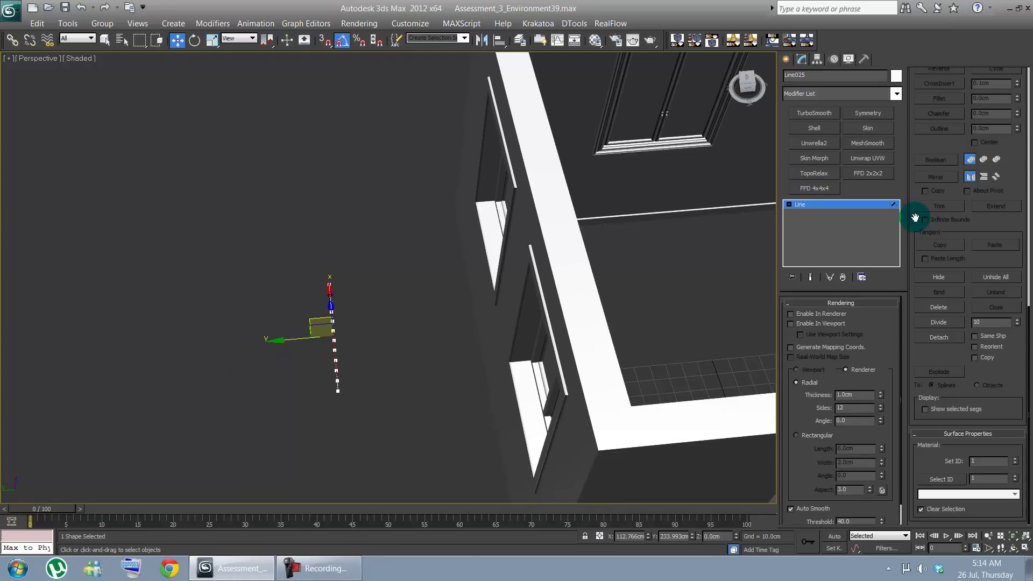
drag(915, 218, 918, 244)
drag(931, 108, 938, 500)
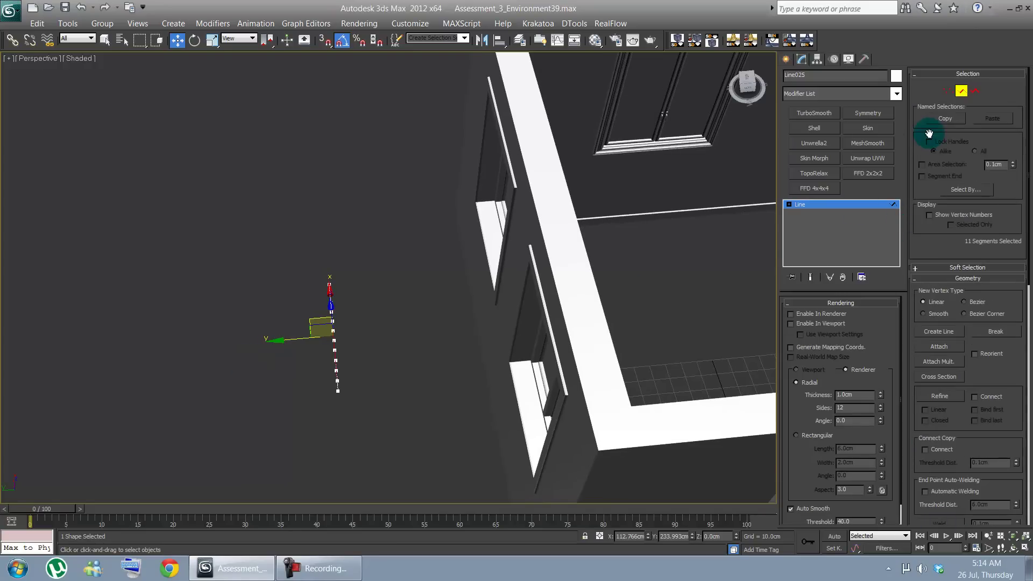
click(948, 92)
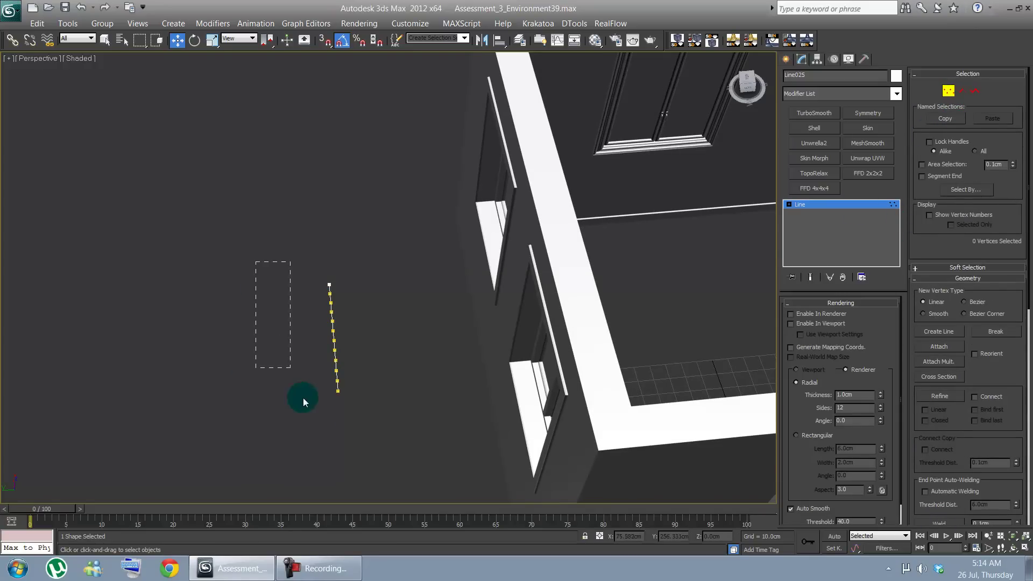
drag(366, 465, 365, 464)
middle_drag(301, 370, 378, 317)
scroll(374, 319, up, 3)
click(370, 319)
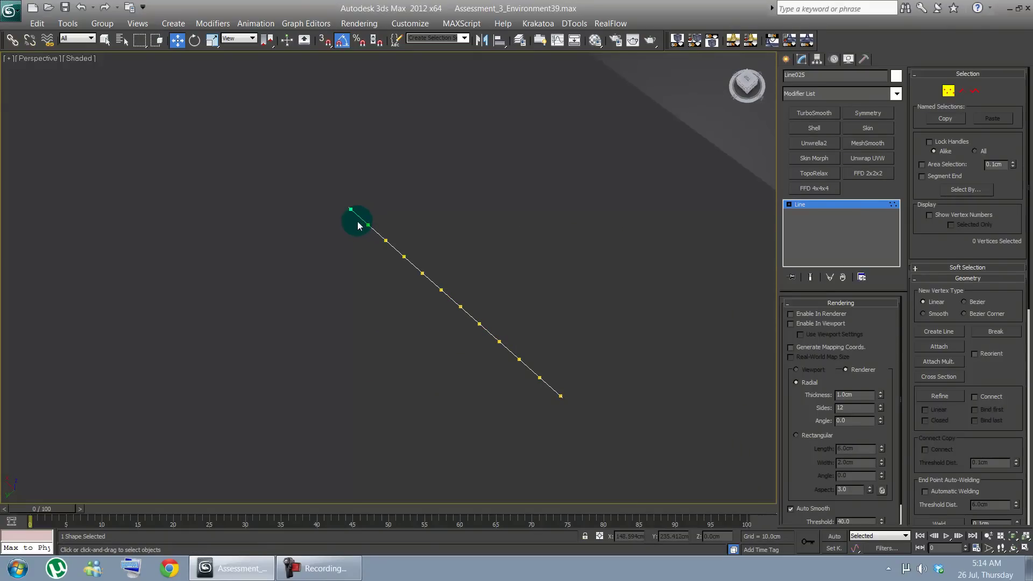
Step: Try to zigzag the line by moving every second vertex about 4 cm along Y, and undo the move
drag(351, 222, 558, 399)
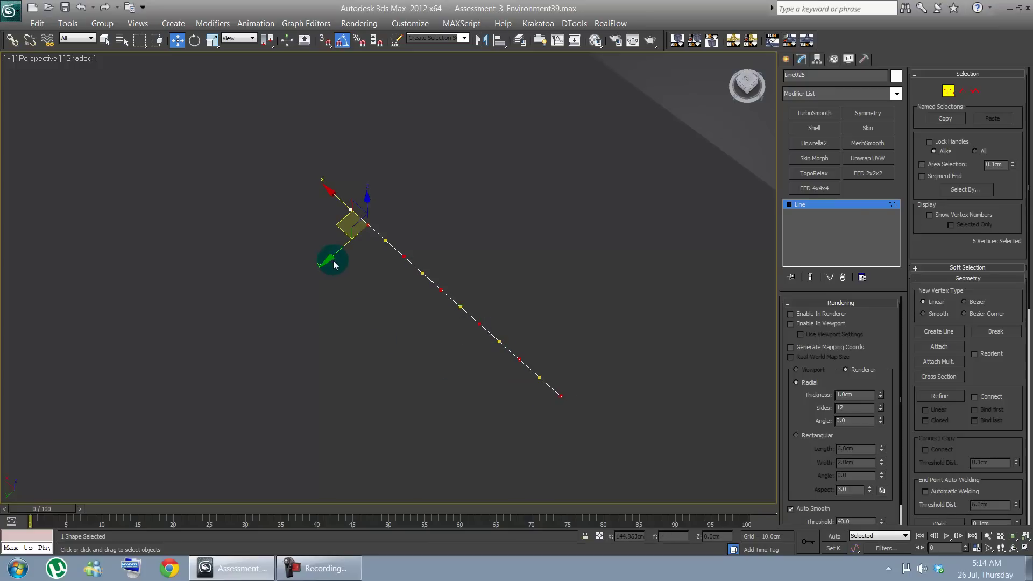
drag(328, 257, 318, 269)
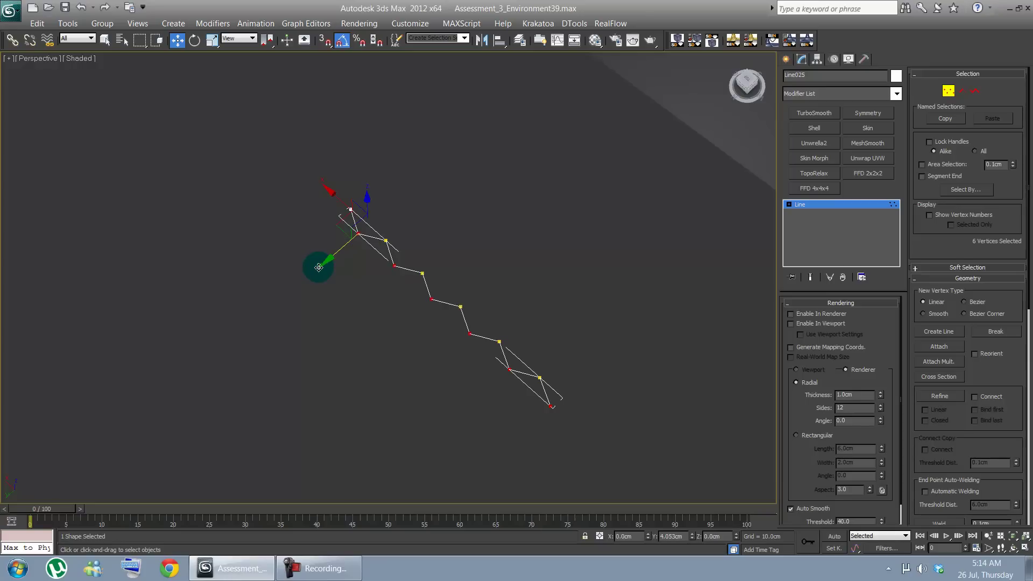
key(ctrl+z)
Step: Smooth all of the line's vertices and move every second one outward along Y to form a regular wave
drag(301, 196, 632, 465)
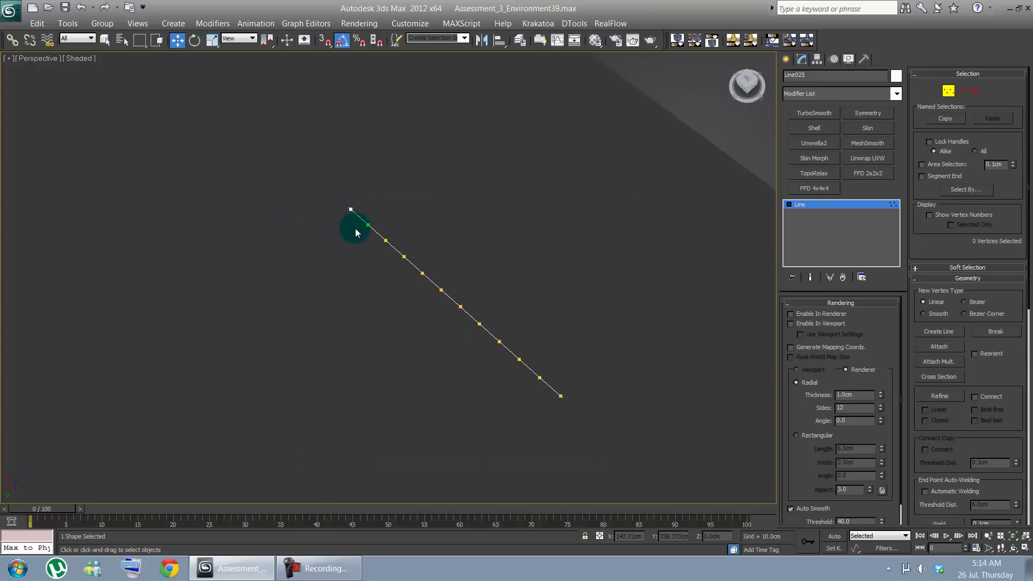
drag(356, 221, 416, 268)
ctrl+click(441, 290)
ctrl+click(479, 324)
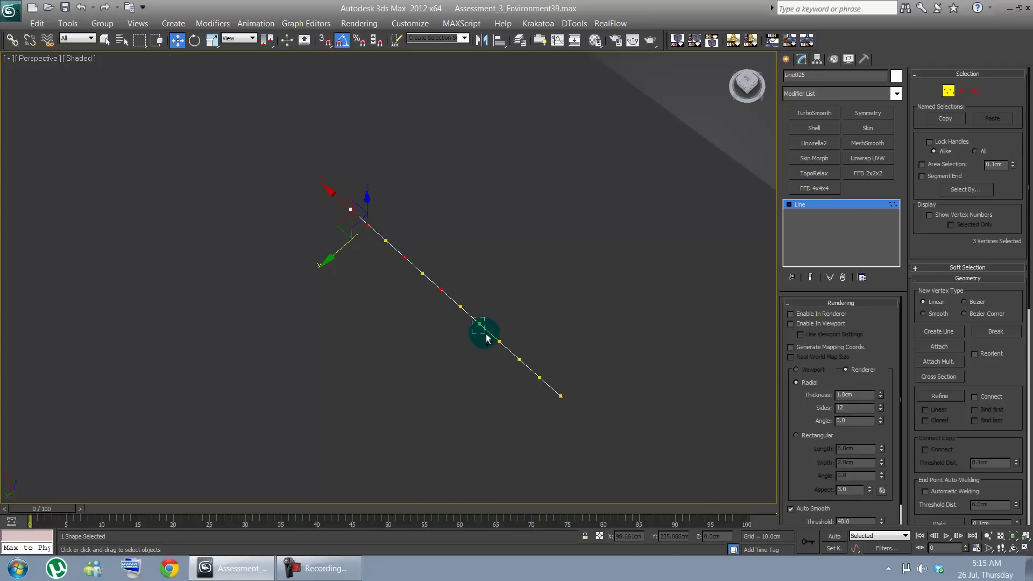
ctrl+click(520, 358)
ctrl+click(562, 396)
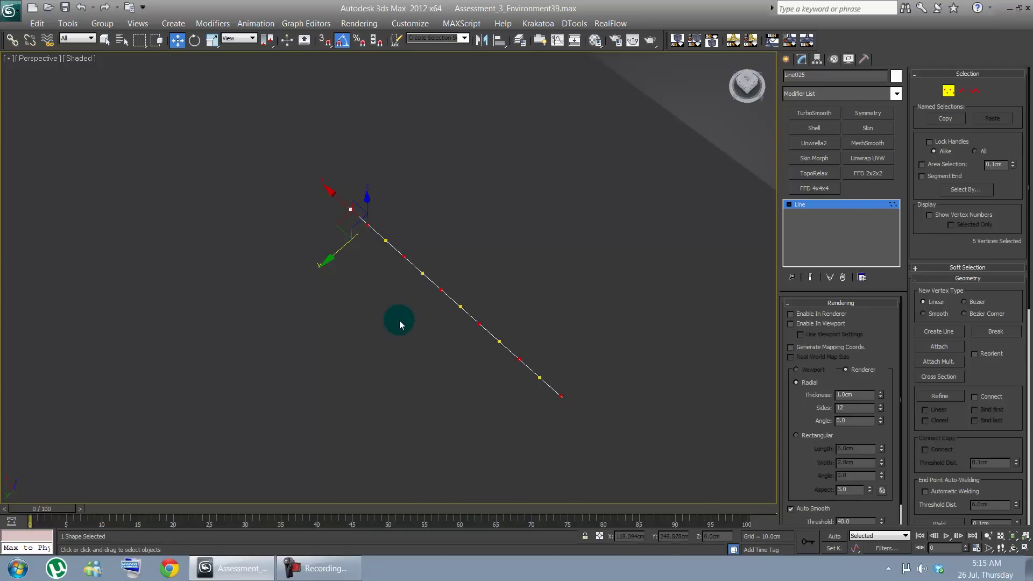
drag(331, 260, 320, 270)
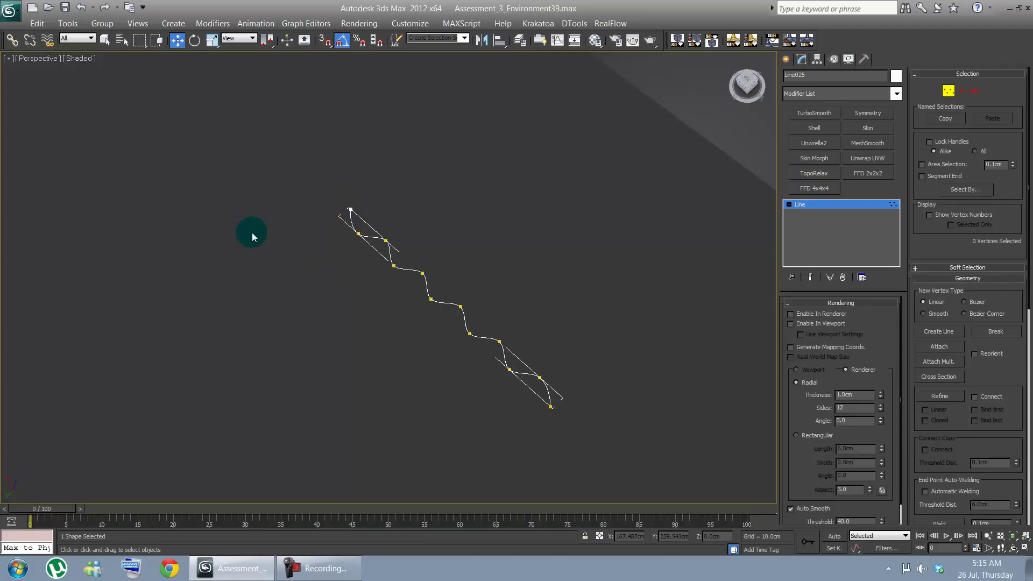
Step: Make the wave uneven at its start by shifting the first, third and fourth vertices and moving the fifth and sixth together
middle_drag(252, 233, 235, 235)
middle_drag(307, 211, 271, 202)
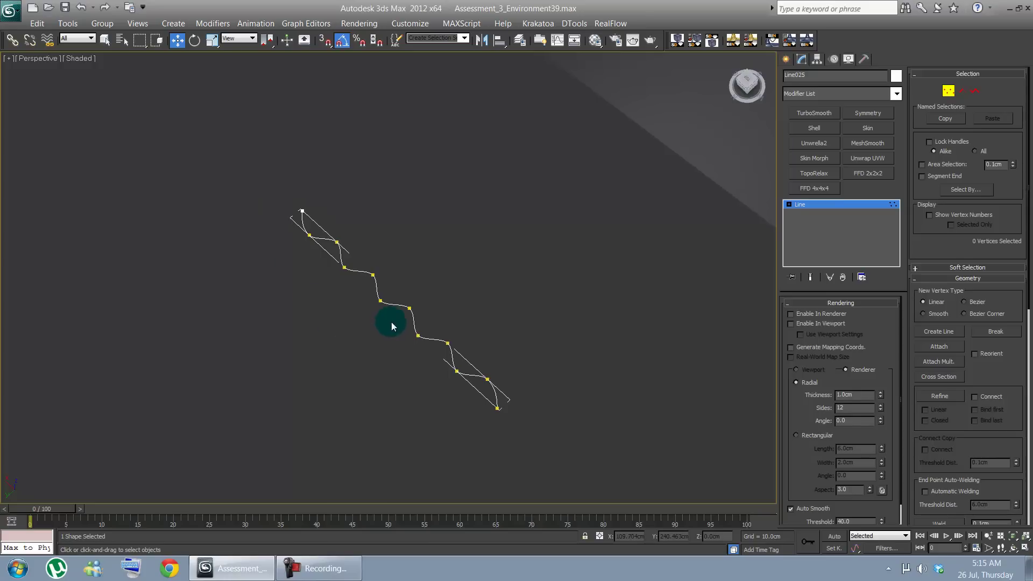
mouse_move(392, 318)
middle_down()
mouse_move(411, 266)
mouse_move(415, 350)
mouse_move(429, 377)
middle_up()
scroll(425, 274, up, 3)
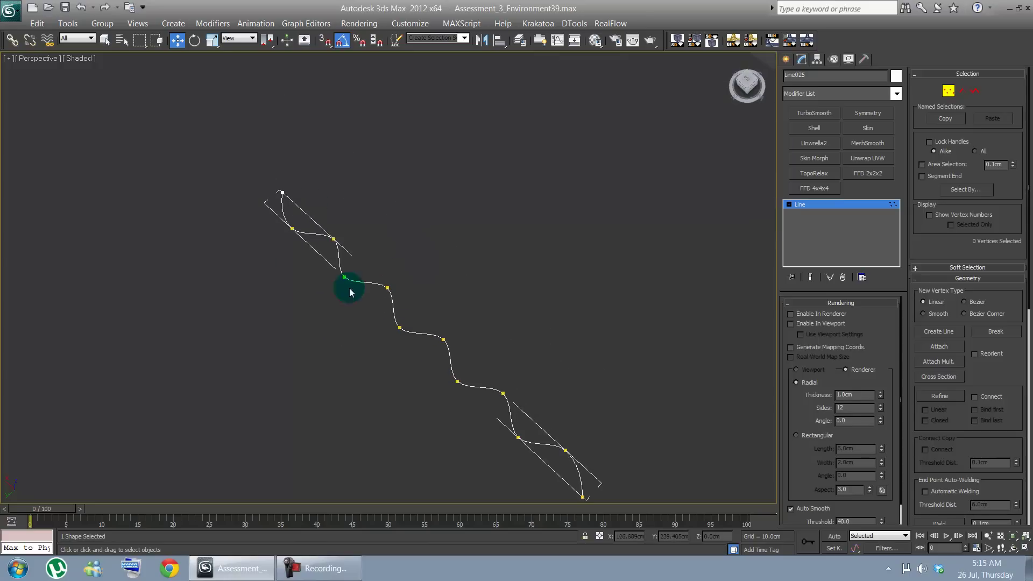
mouse_move(285, 191)
mouse_down()
mouse_move(294, 198)
mouse_move(263, 189)
mouse_move(267, 199)
mouse_up()
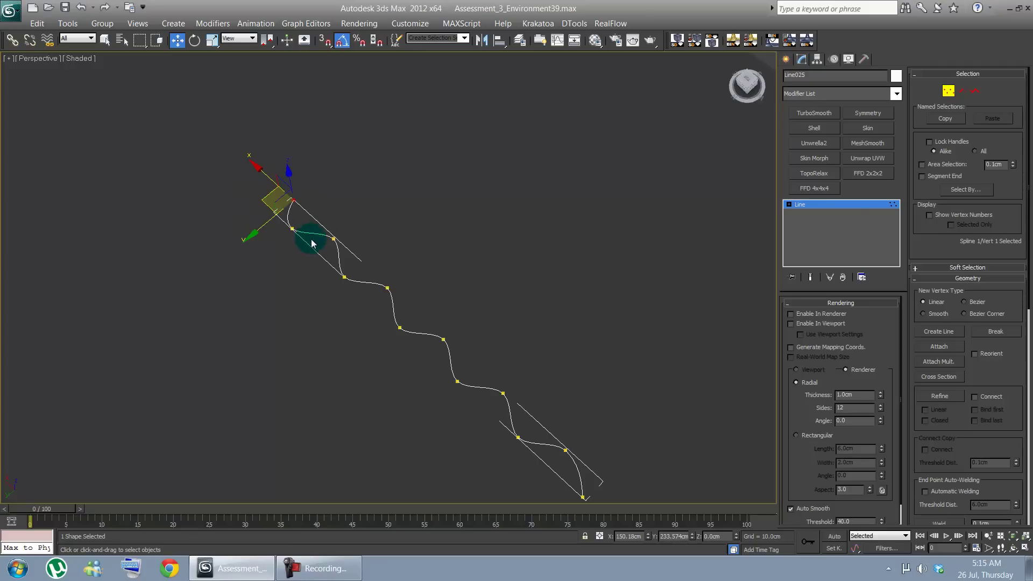
drag(356, 232, 303, 232)
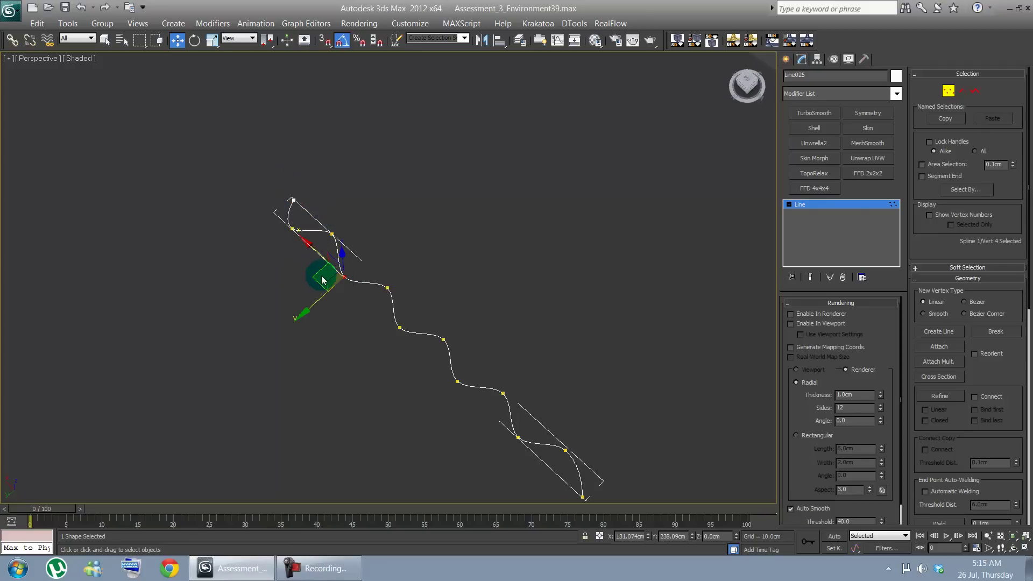
drag(337, 276, 420, 336)
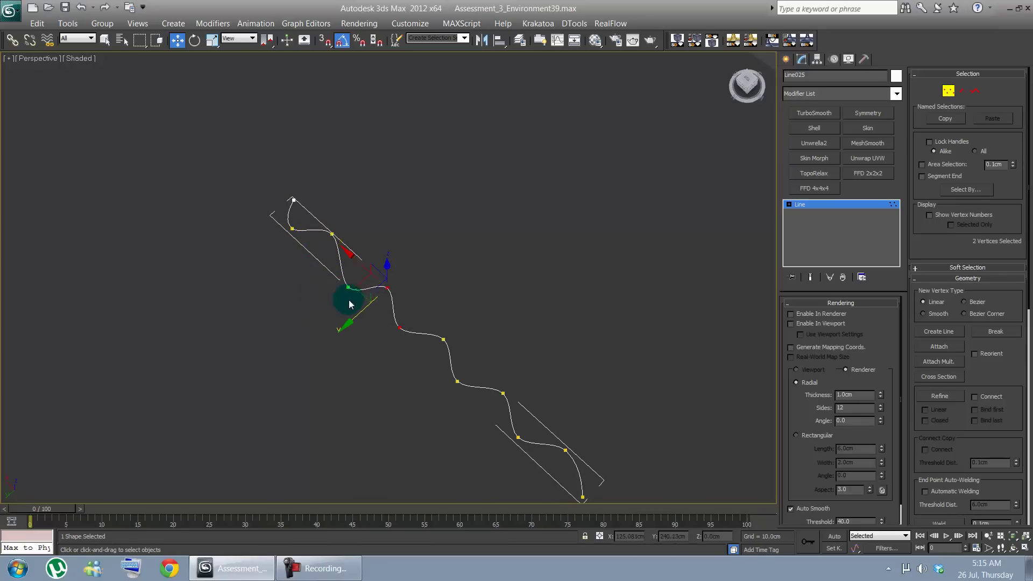
mouse_move(356, 290)
mouse_down()
mouse_move(367, 297)
mouse_move(358, 287)
mouse_up()
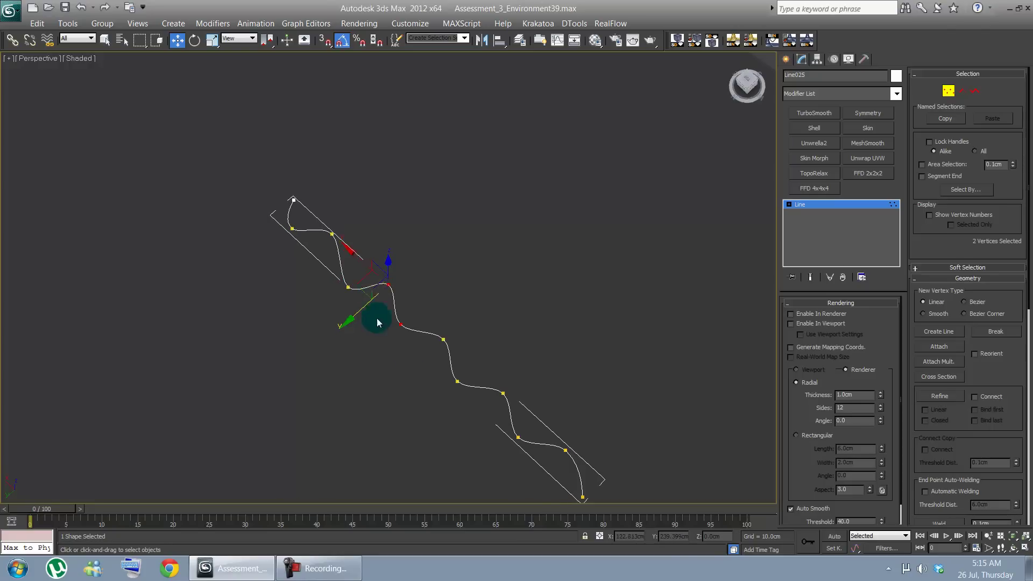
Step: Shift the eleventh, tenth and ninth vertices towards the far end of the line to widen the folds there
middle_drag(414, 353, 377, 300)
drag(521, 405, 545, 414)
drag(499, 390, 513, 396)
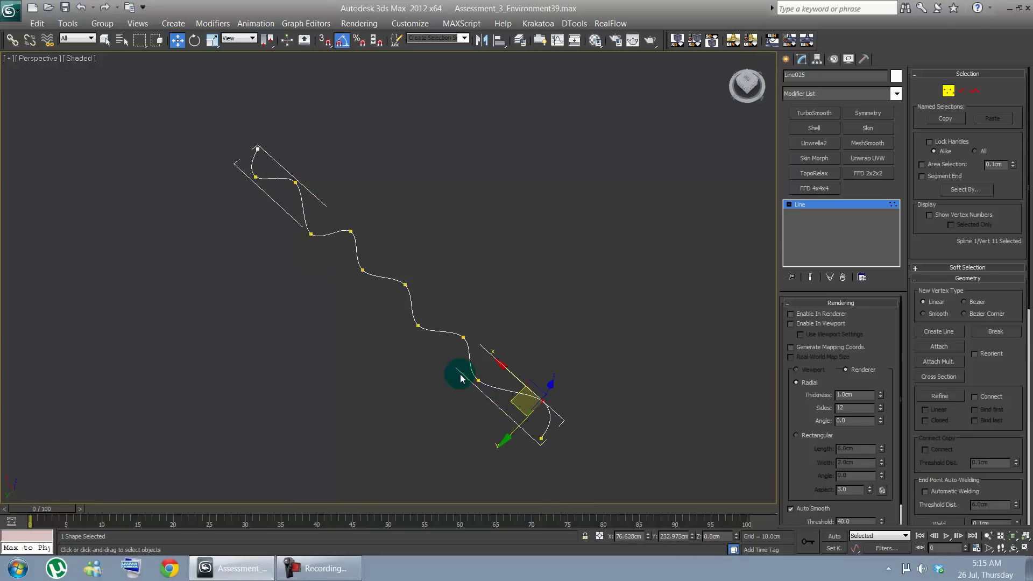
click(477, 380)
drag(450, 382, 479, 368)
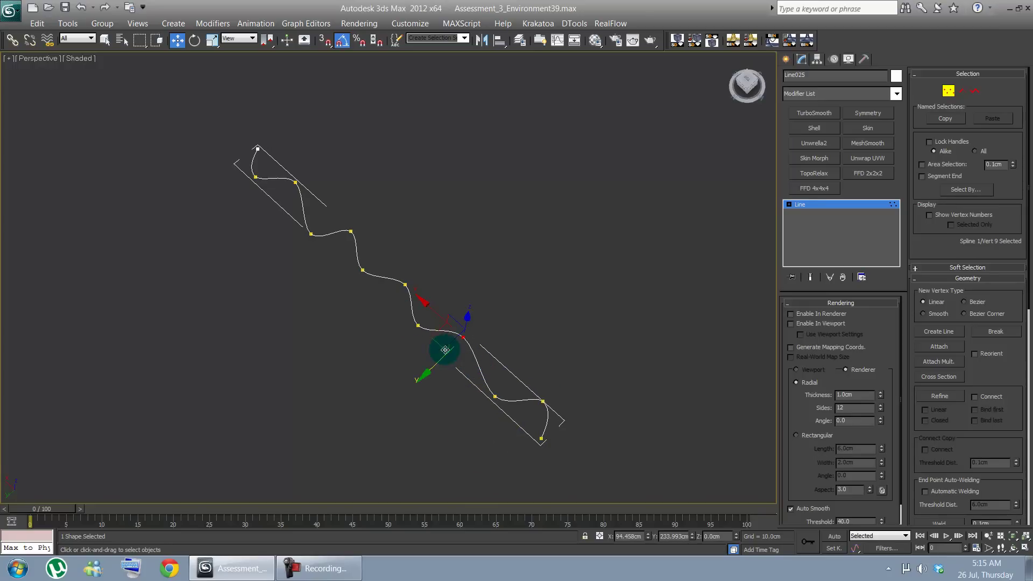
mouse_move(433, 337)
mouse_down()
mouse_move(447, 346)
mouse_move(445, 337)
mouse_up()
Step: Move the line's sixth vertex to about X 119 cm, Y 237 cm and clear the vertex selection
middle_drag(323, 292, 355, 344)
click(327, 326)
drag(371, 338, 371, 338)
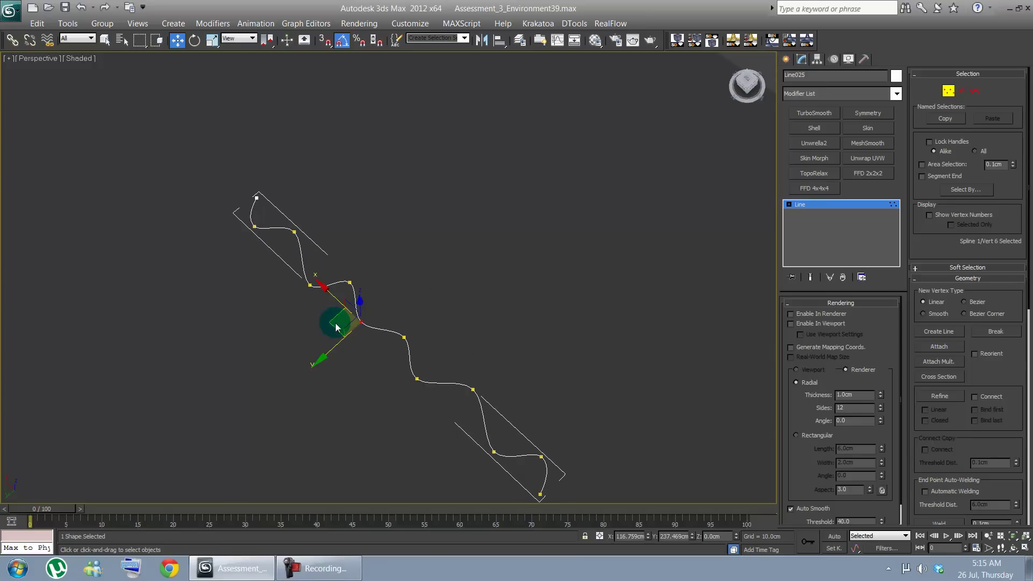
middle_drag(330, 309, 273, 319)
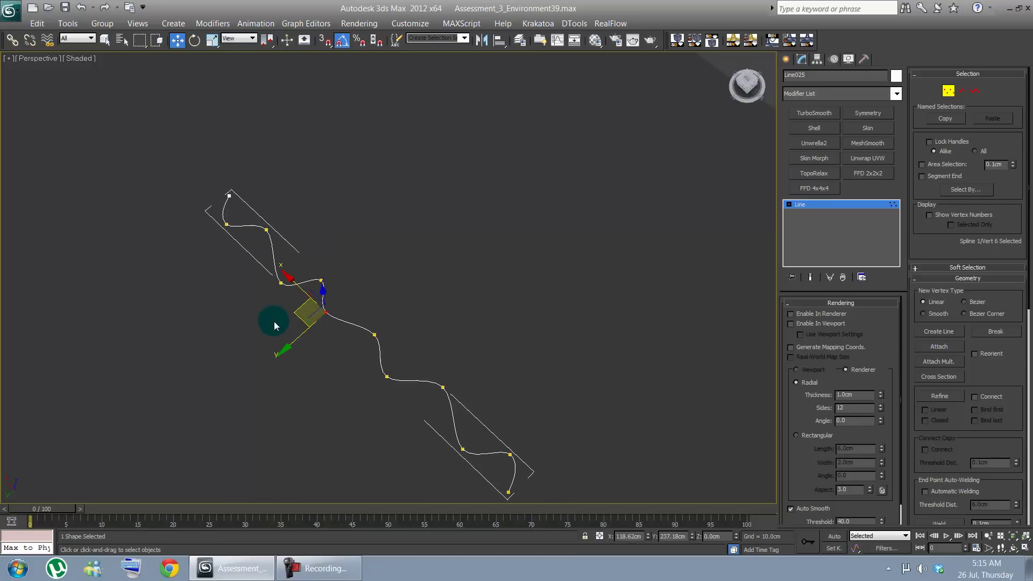
click(300, 405)
middle_drag(300, 405, 346, 430)
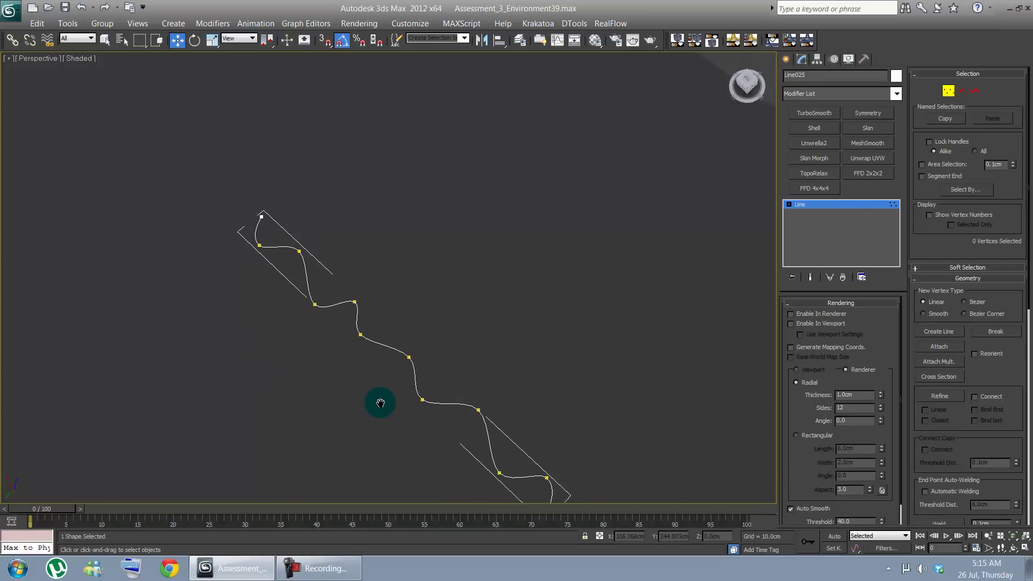
scroll(366, 401, down, 3)
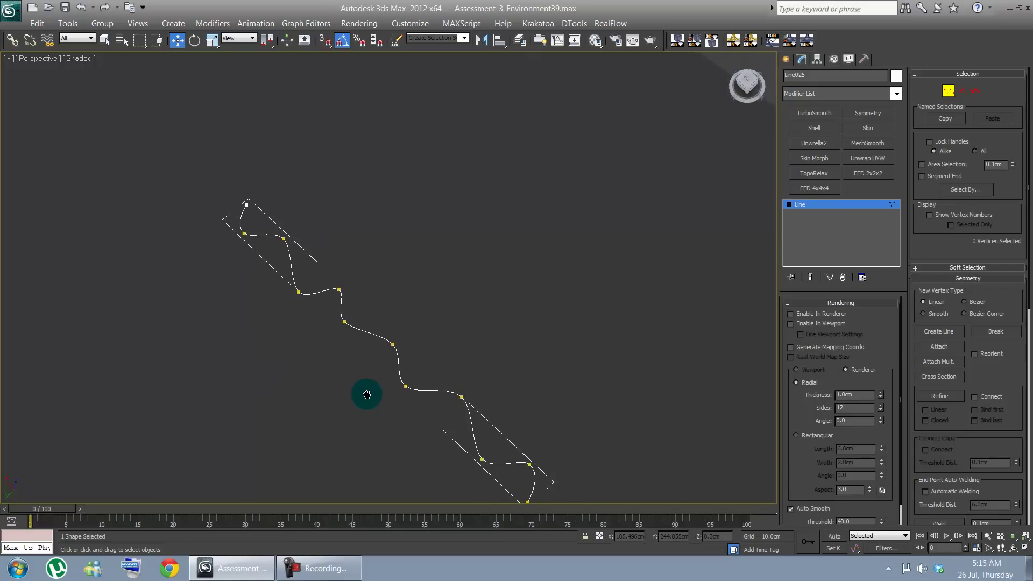
Step: Leave vertex editing and enable the line in the renderer, briefly previewing its thickness in the viewport
click(948, 91)
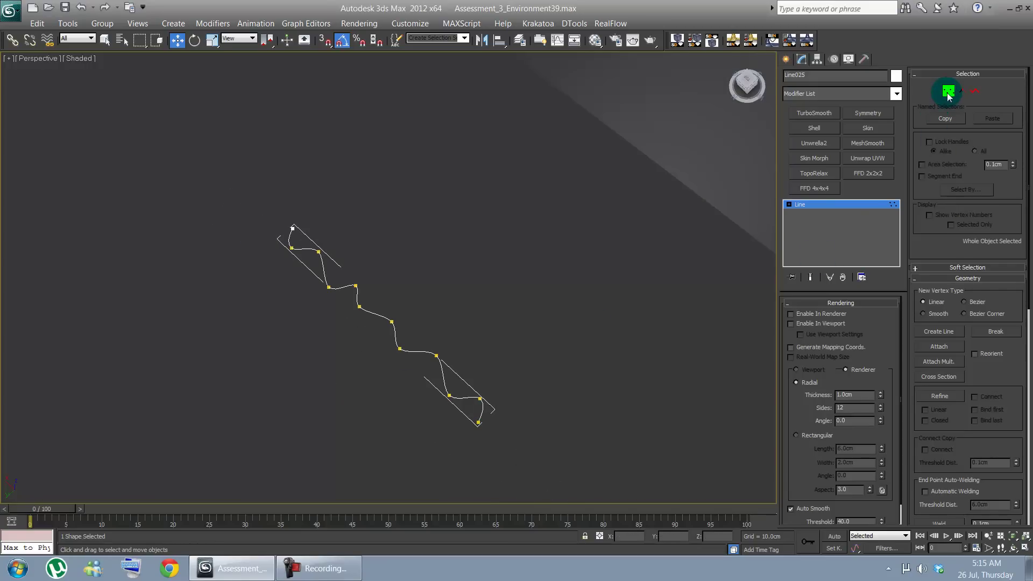
click(791, 315)
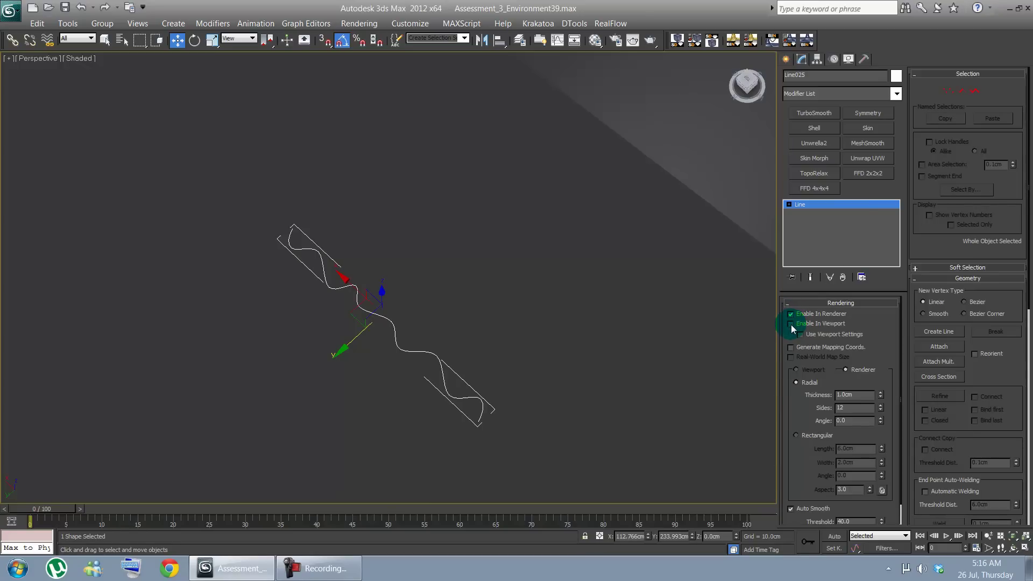
click(791, 324)
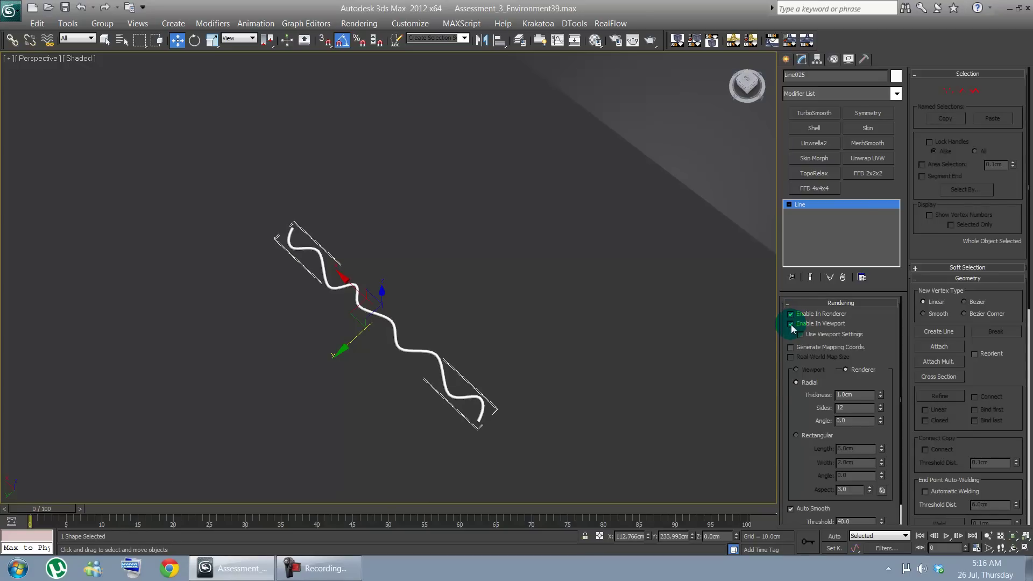
click(791, 325)
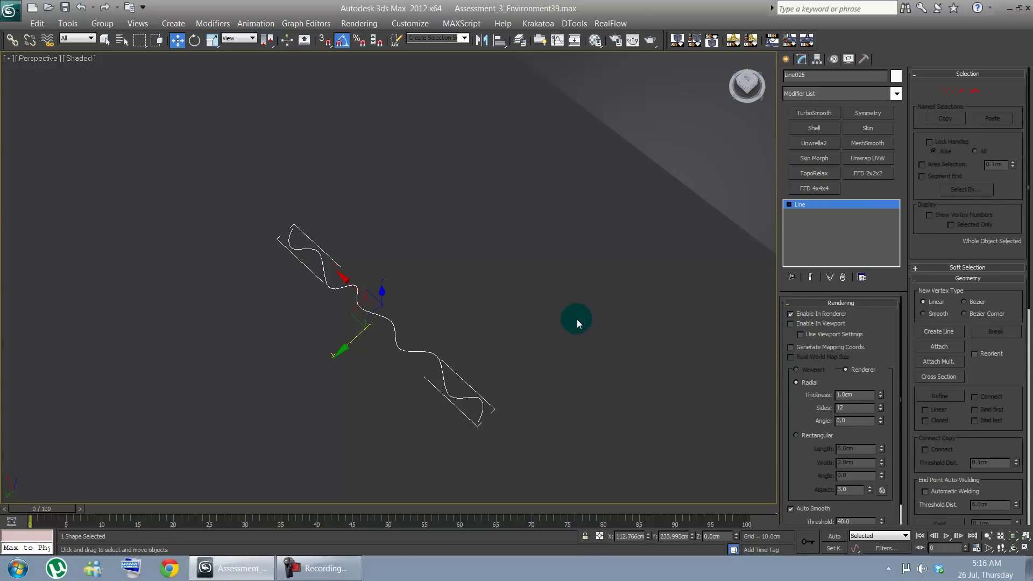
middle_drag(577, 319, 548, 282)
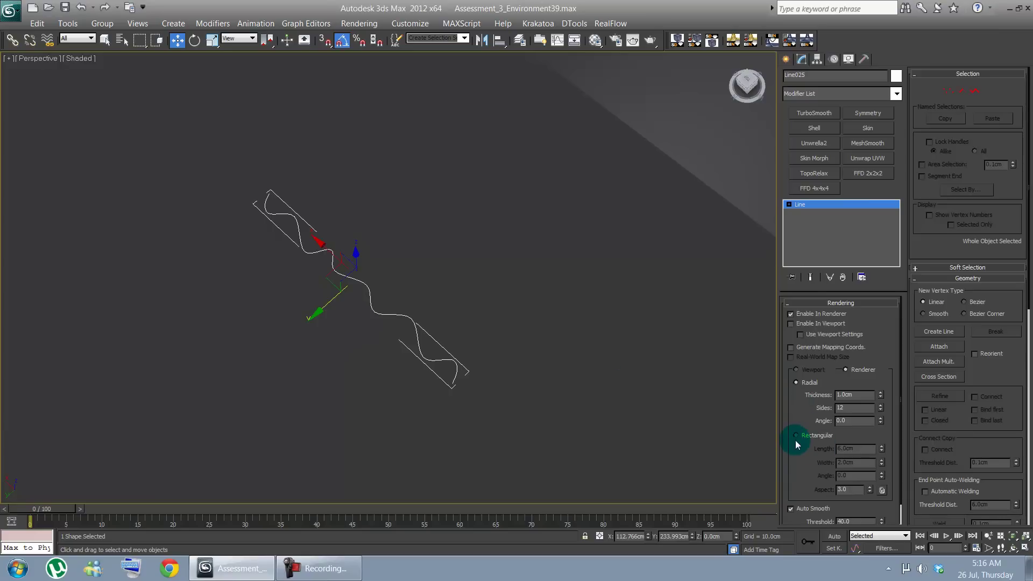
Step: Give the line a rectangular rendering section and enable it in the viewport
click(795, 437)
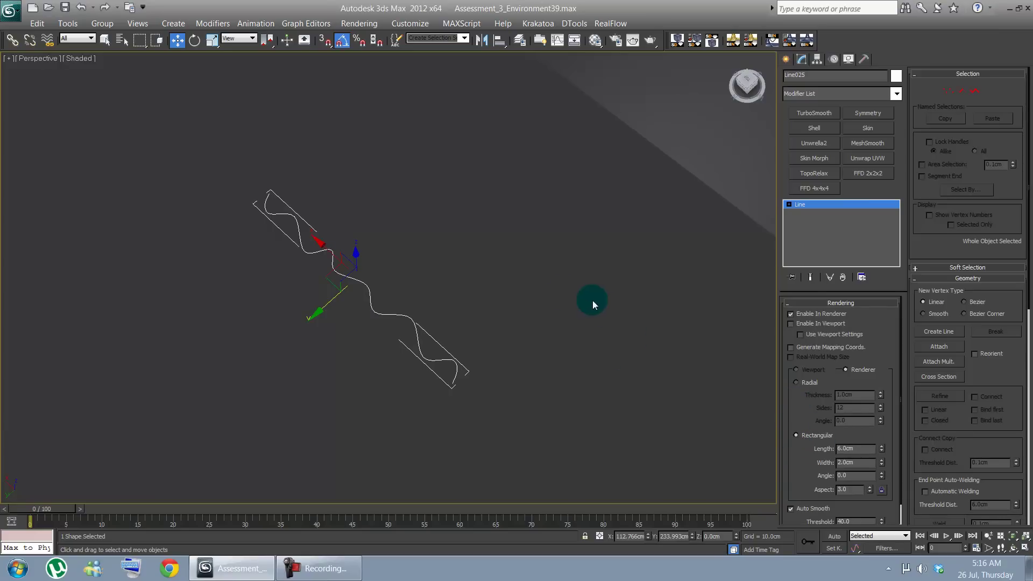
middle_drag(591, 300, 549, 346)
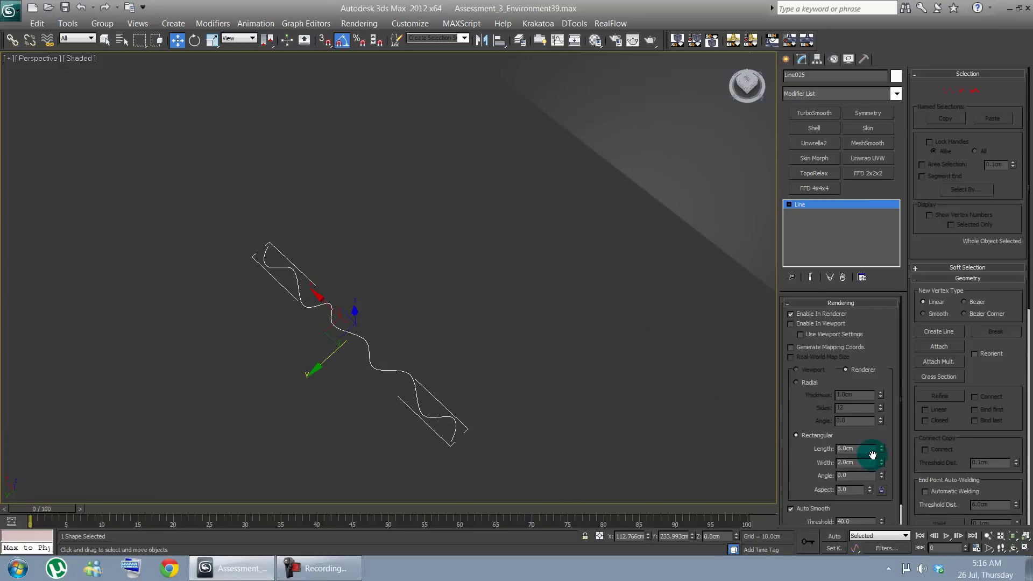
drag(883, 451, 877, 405)
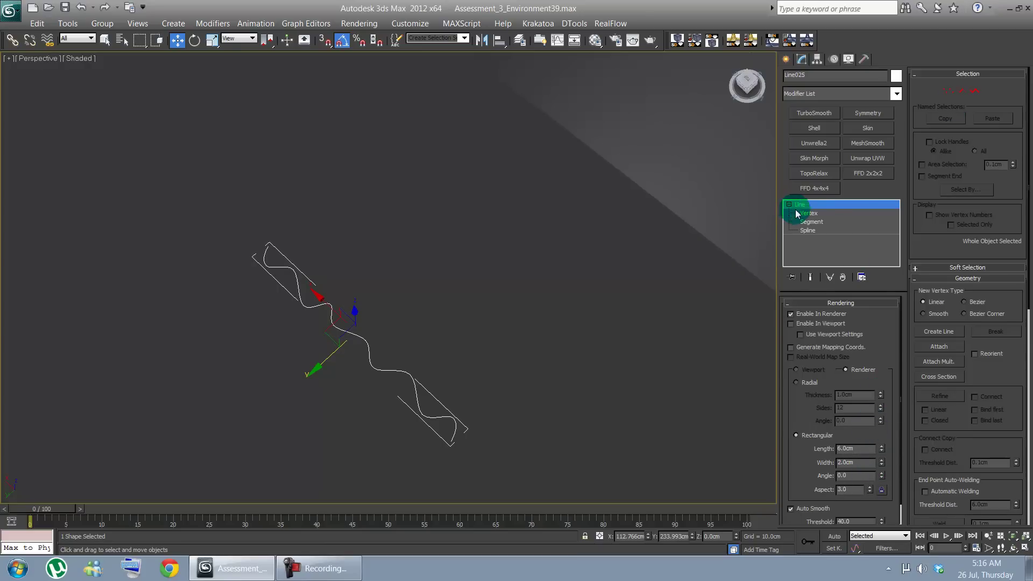
click(791, 324)
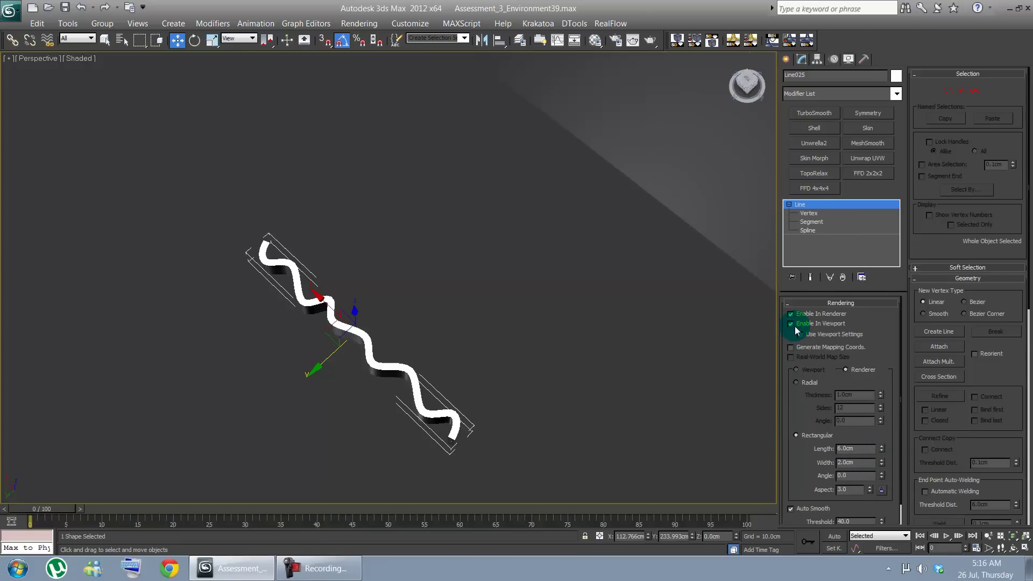
Step: Set the rectangular section's width to 0 cm and its length to about 270 cm to form a curtain sheet
right_click(882, 449)
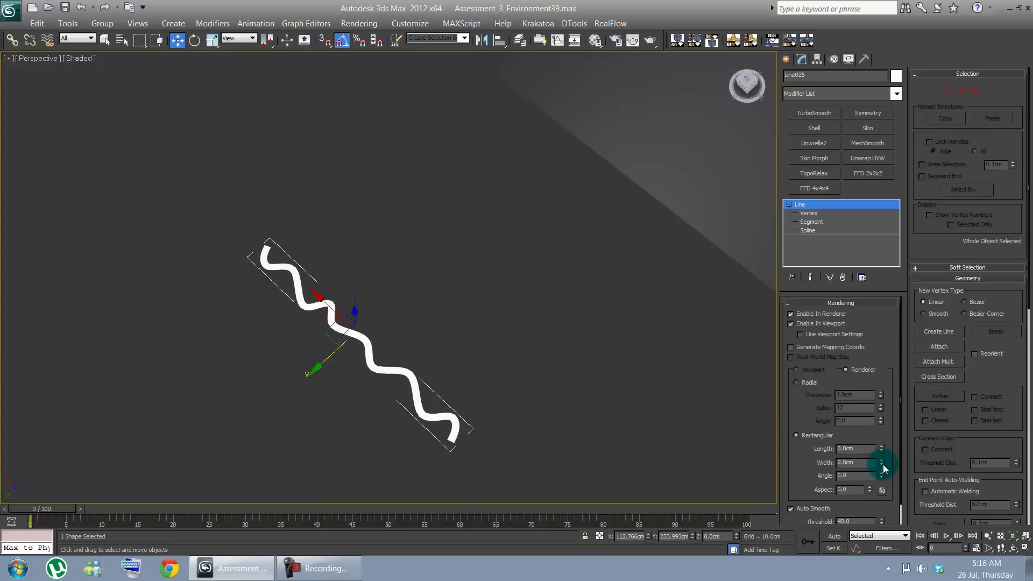
right_click(882, 463)
drag(881, 453, 857, 465)
scroll(409, 355, down, 6)
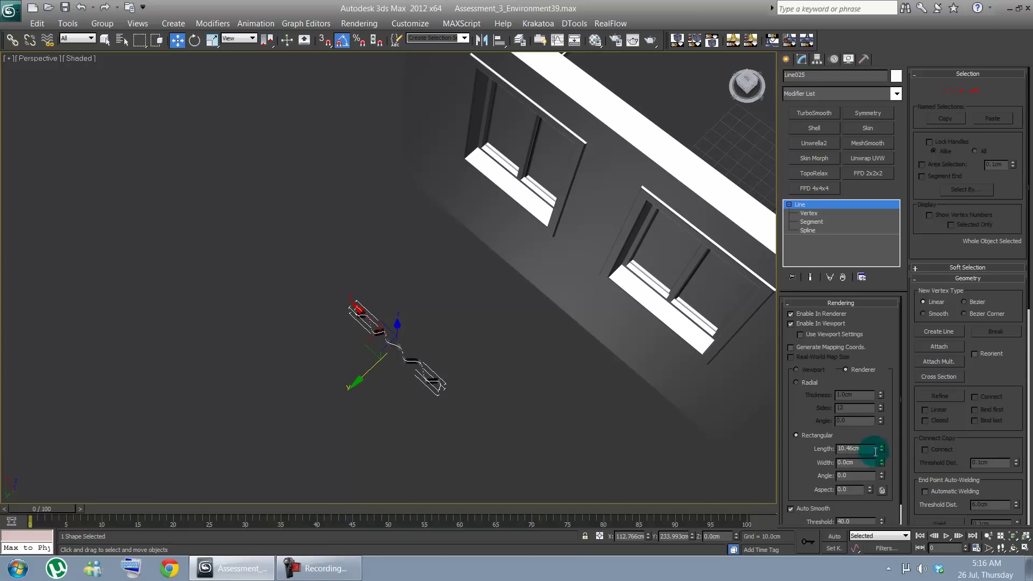
drag(881, 453, 869, 263)
Step: Move the curtain to the window wall at about Y 108 cm and raise it to about Z 70 cm
middle_drag(451, 342, 385, 379)
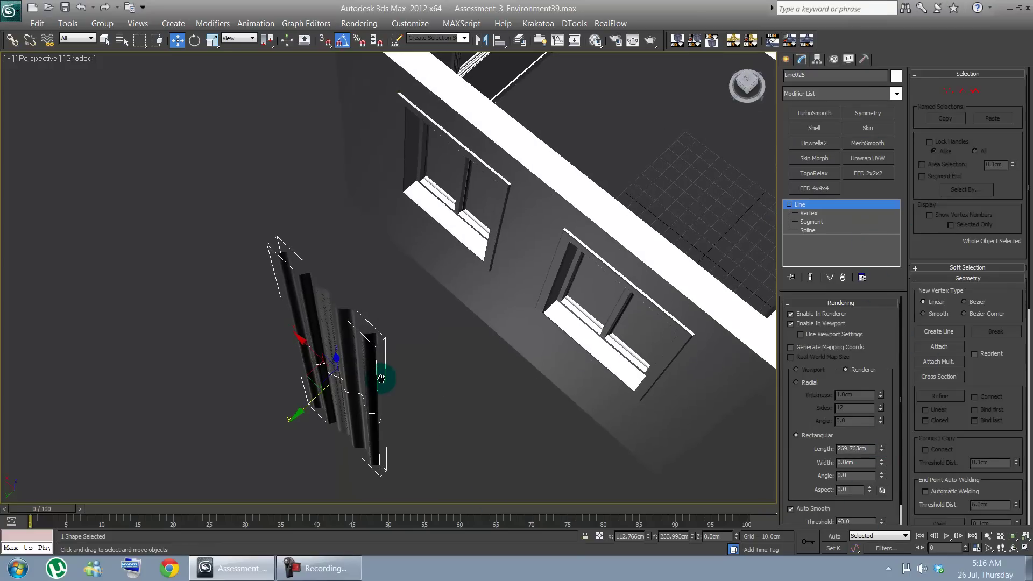
alt+middle_drag(410, 419, 362, 347)
key(w)
drag(300, 357, 531, 433)
alt+middle_drag(560, 420, 381, 310)
key(w)
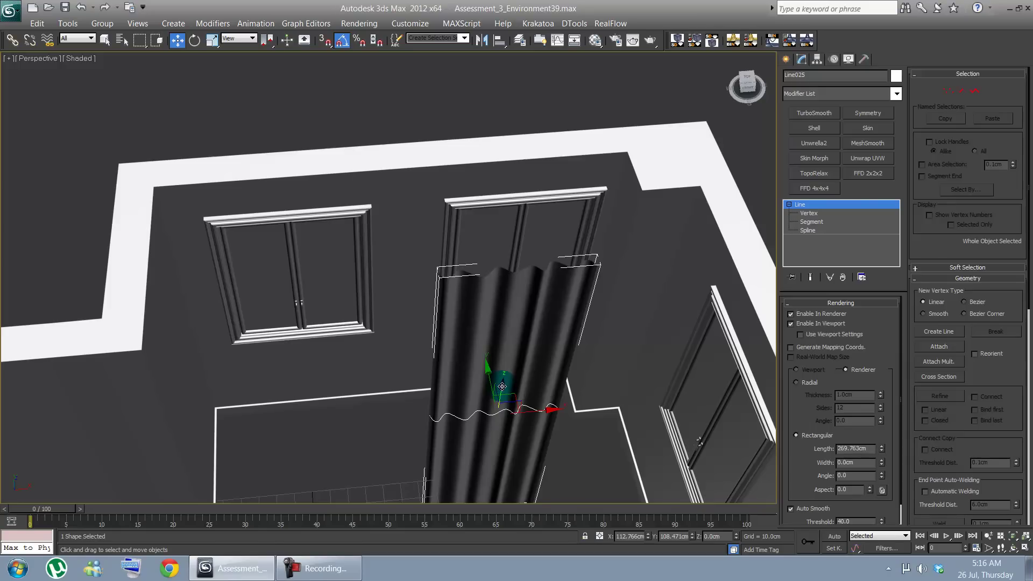
drag(502, 386, 511, 321)
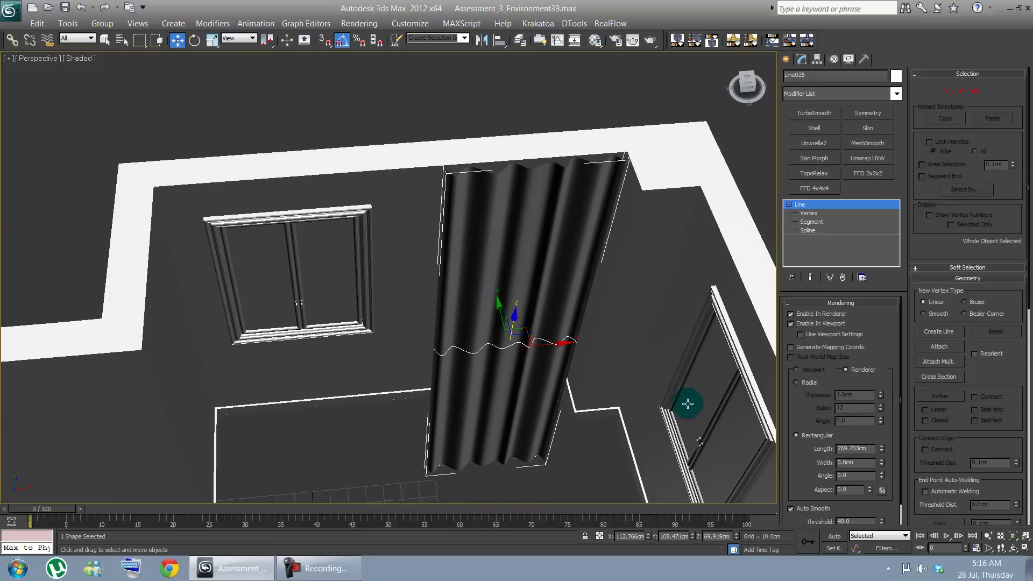
Step: Reduce the curtain's rectangular length to about 205 cm and show the scene in the Front wireframe view
mouse_move(884, 449)
mouse_down()
mouse_move(881, 473)
mouse_move(880, 458)
mouse_up()
middle_drag(411, 431, 422, 383)
key(f)
mouse_move(358, 323)
middle_down()
mouse_move(346, 445)
mouse_move(304, 461)
middle_up()
key(F3)
middle_drag(369, 382, 338, 430)
scroll(348, 431, down, 2)
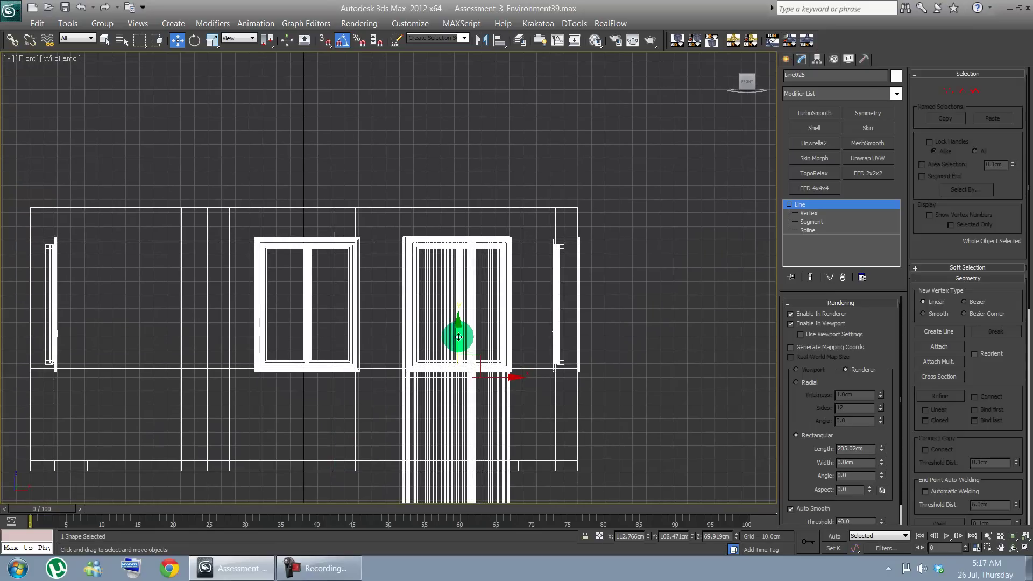
Step: Raise the curtain in front of the window to about Z 101.5 cm and shorten its rectangular length to about 180.4 cm
drag(455, 336, 461, 311)
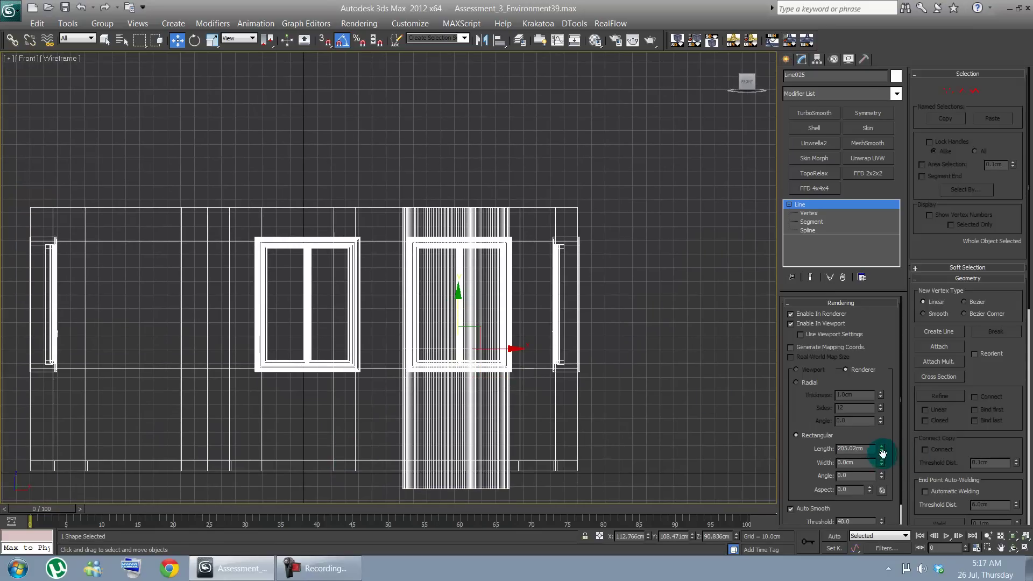
drag(883, 452, 882, 455)
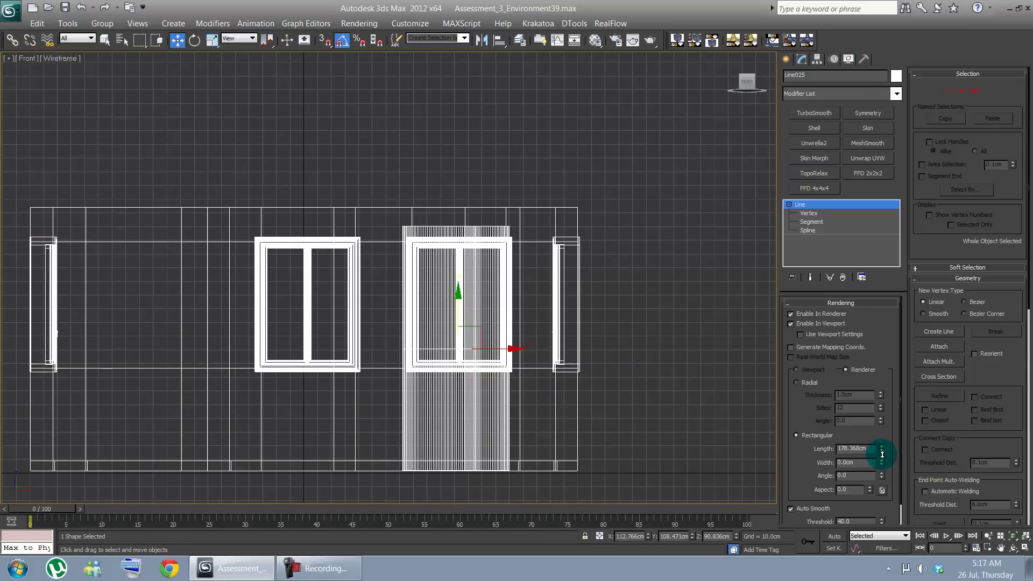
drag(459, 315, 456, 298)
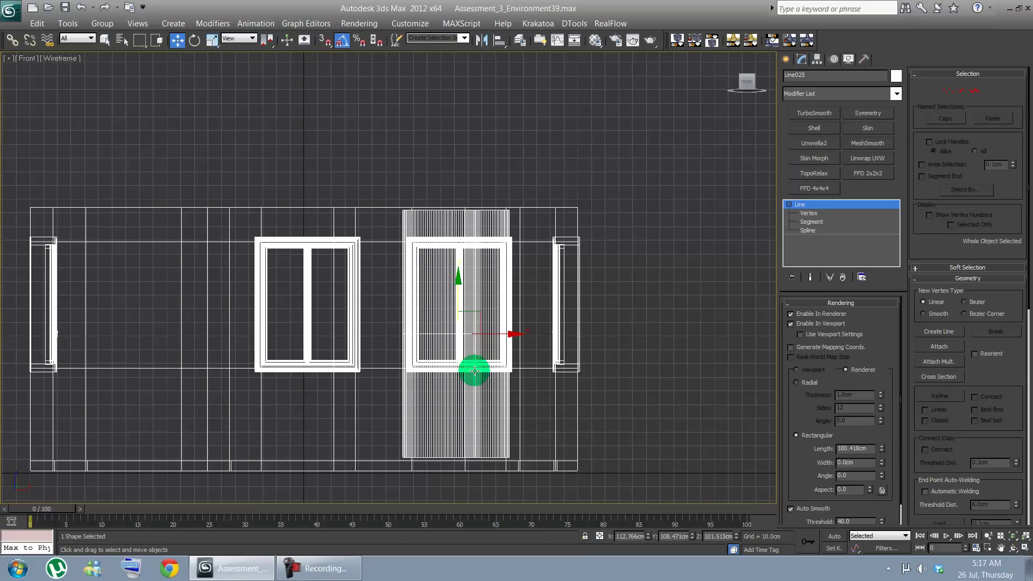
middle_drag(474, 370, 465, 368)
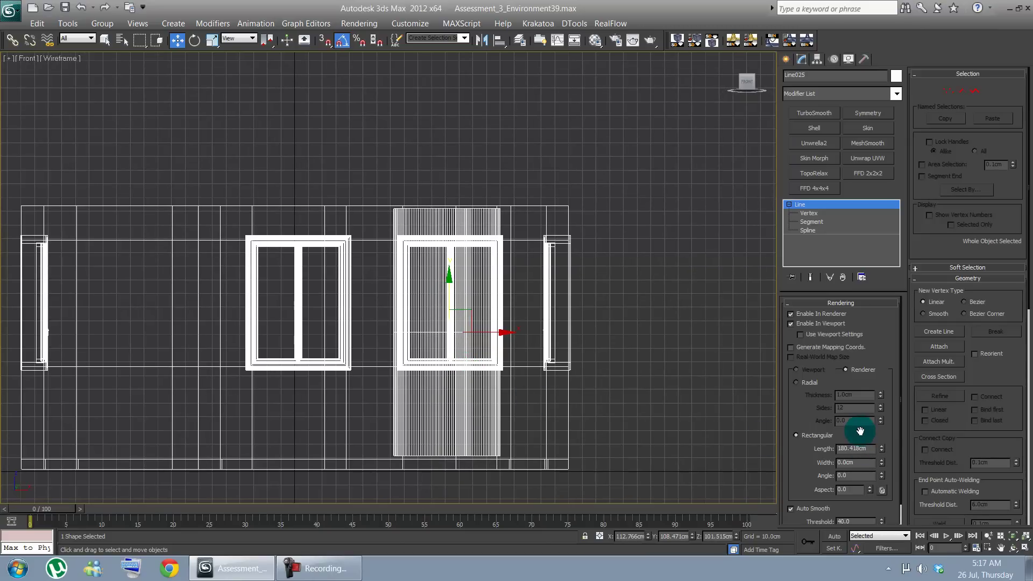
Step: Lengthen the curtain's rectangular section to about 184 cm to match the full wall height
drag(883, 449, 881, 443)
middle_drag(685, 442, 705, 487)
middle_drag(549, 439, 528, 415)
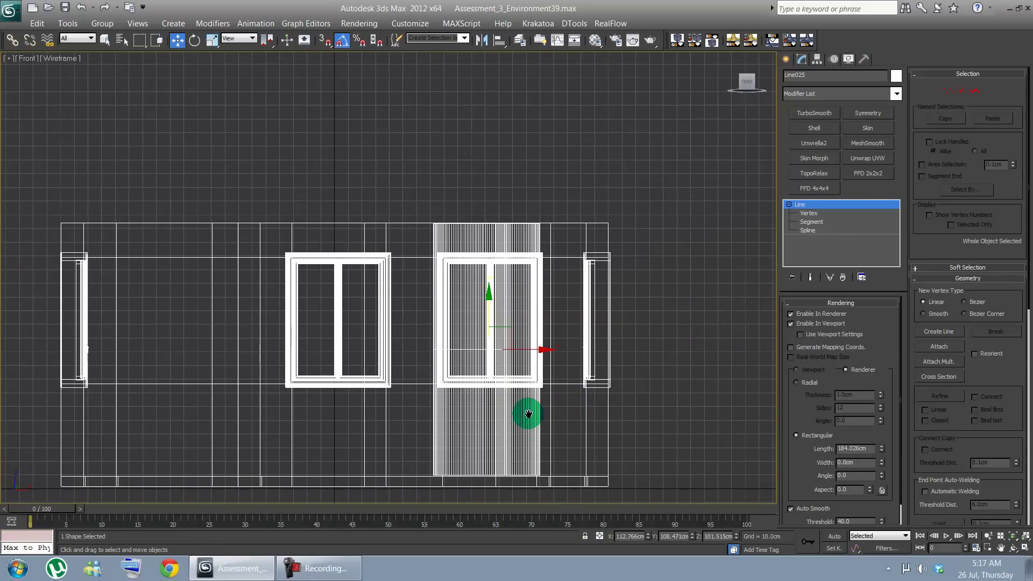
middle_drag(416, 259, 433, 238)
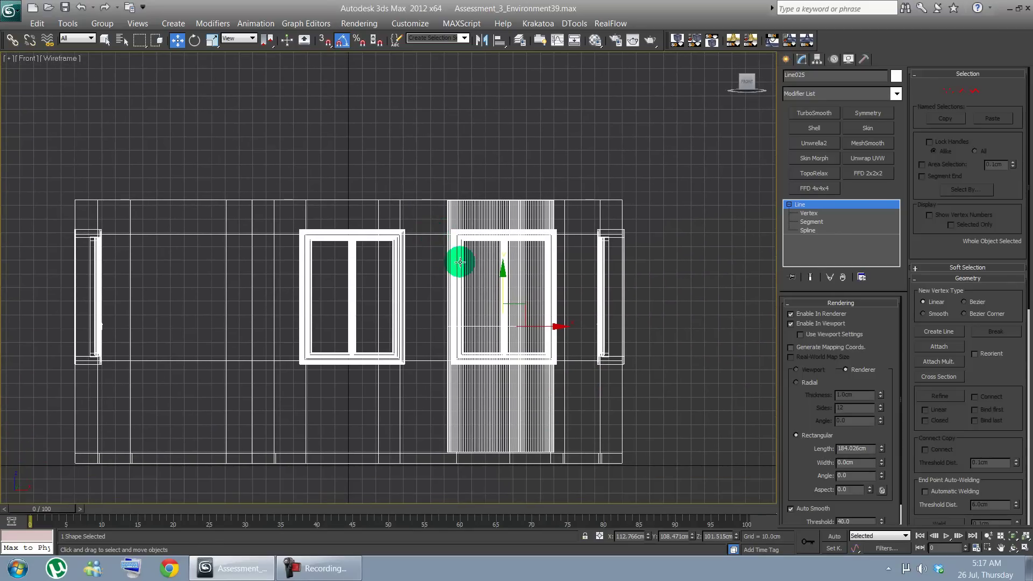
Step: Show the room in perspective and shift the curtain along the window wall to about X 116.5 cm
key(p)
key(ctrl+r)
alt+middle_drag(449, 293, 452, 336)
middle_drag(476, 370, 450, 318)
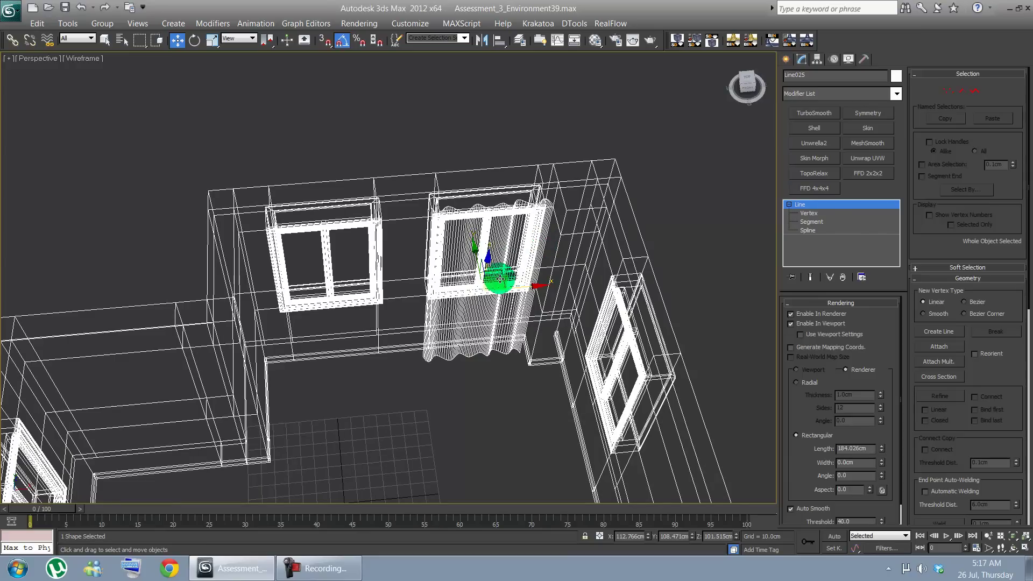
drag(525, 287, 531, 290)
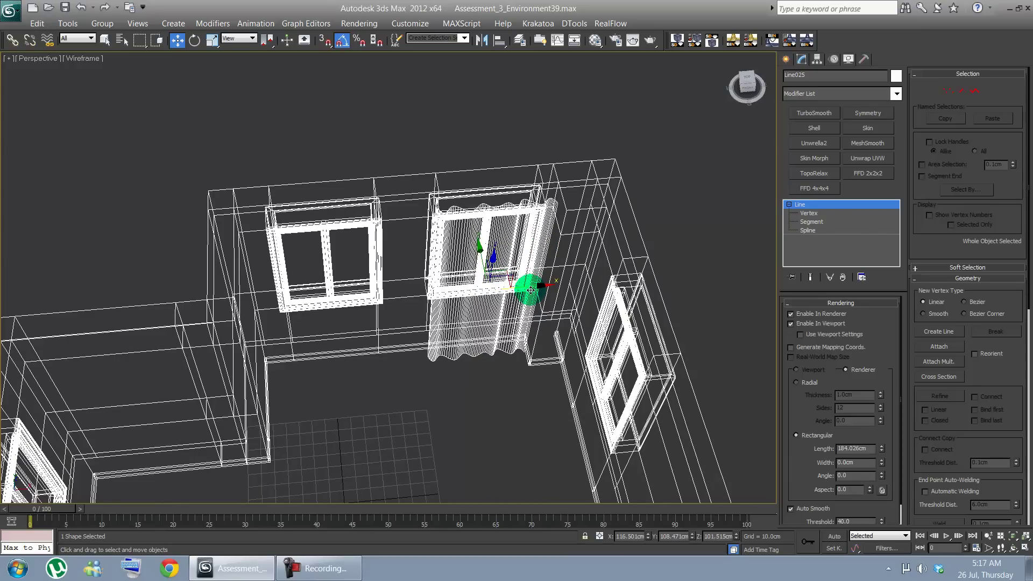
Step: Apply an FFD 2x2x2 modifier to the curtain and move its left-end control points to about X 115.4 cm, gathering the folds
click(815, 145)
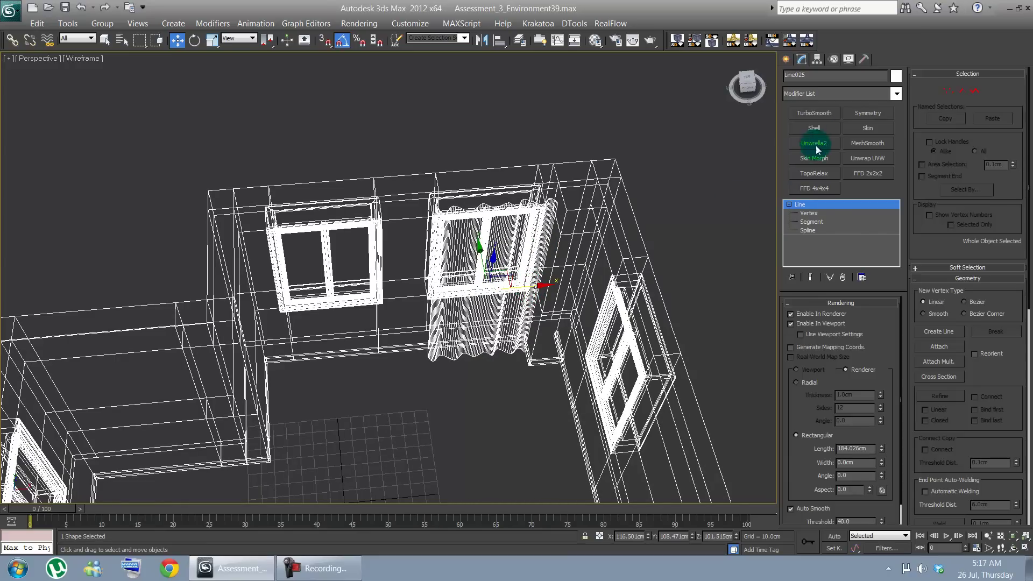
click(863, 173)
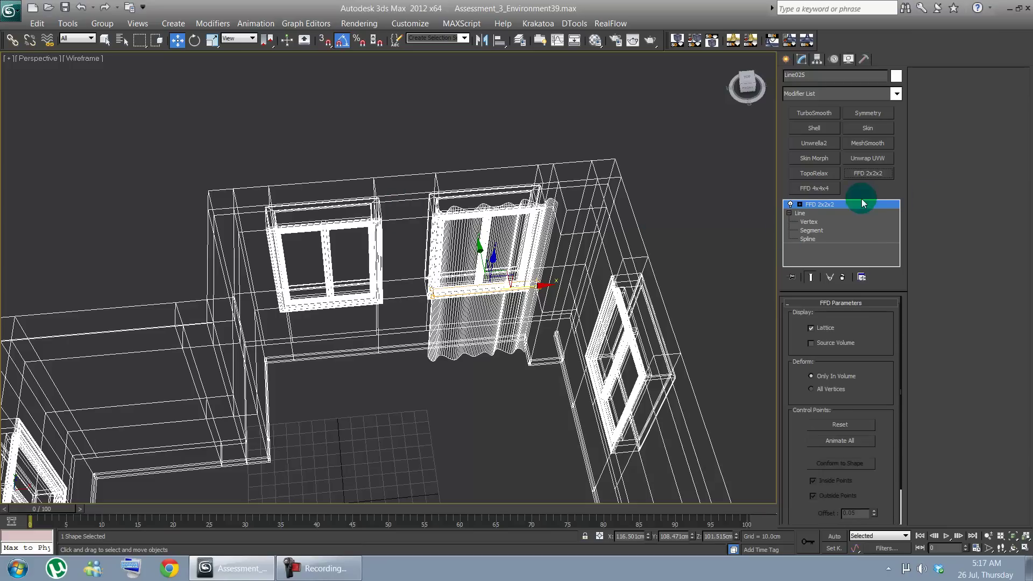
click(799, 205)
click(817, 214)
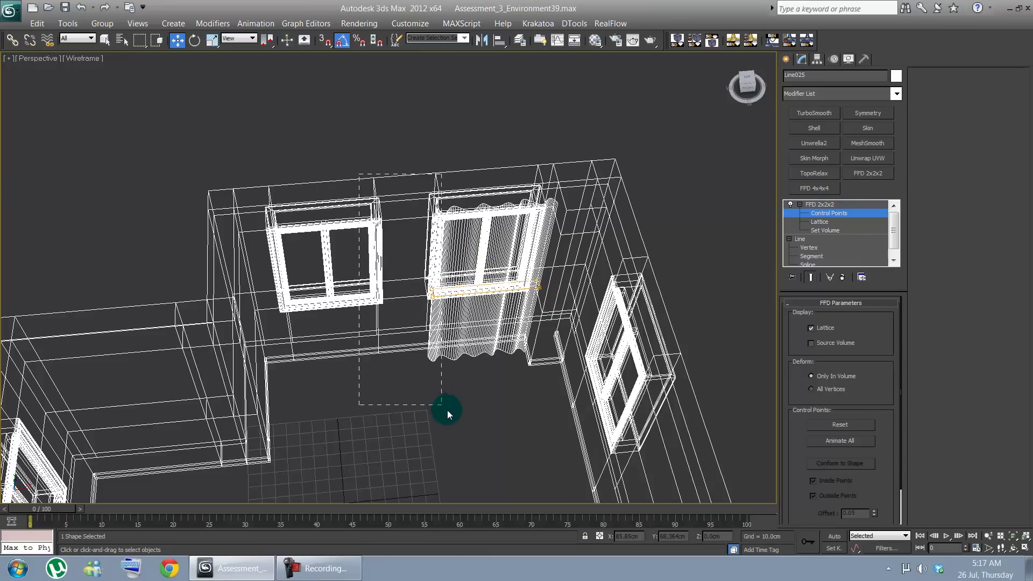
drag(448, 410, 463, 424)
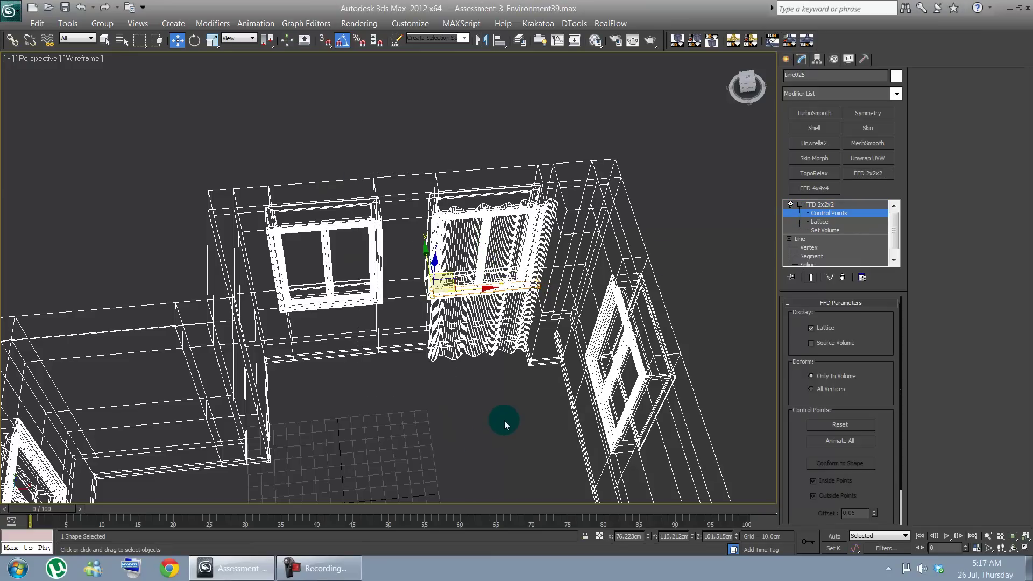
key(f)
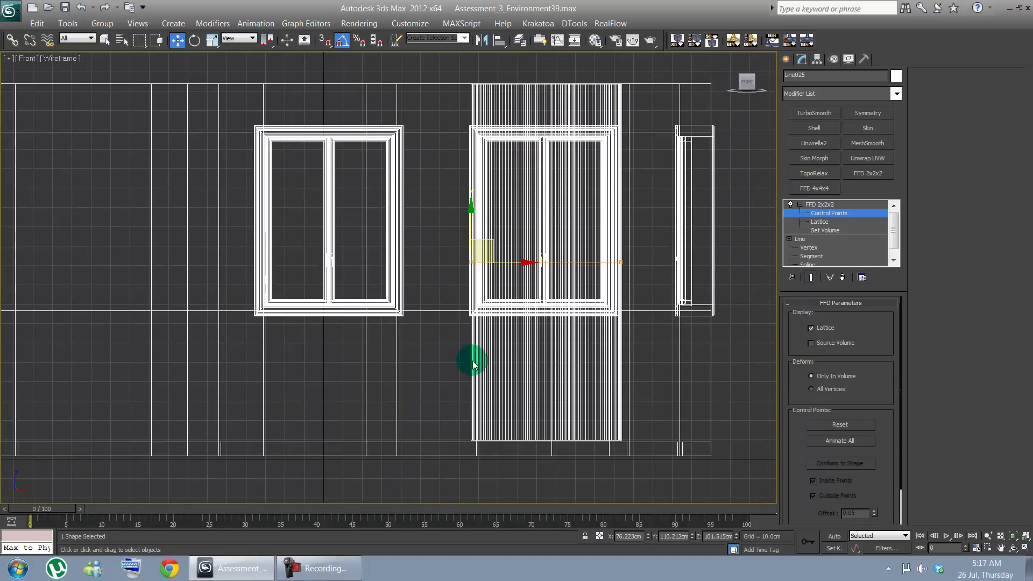
drag(506, 264, 582, 272)
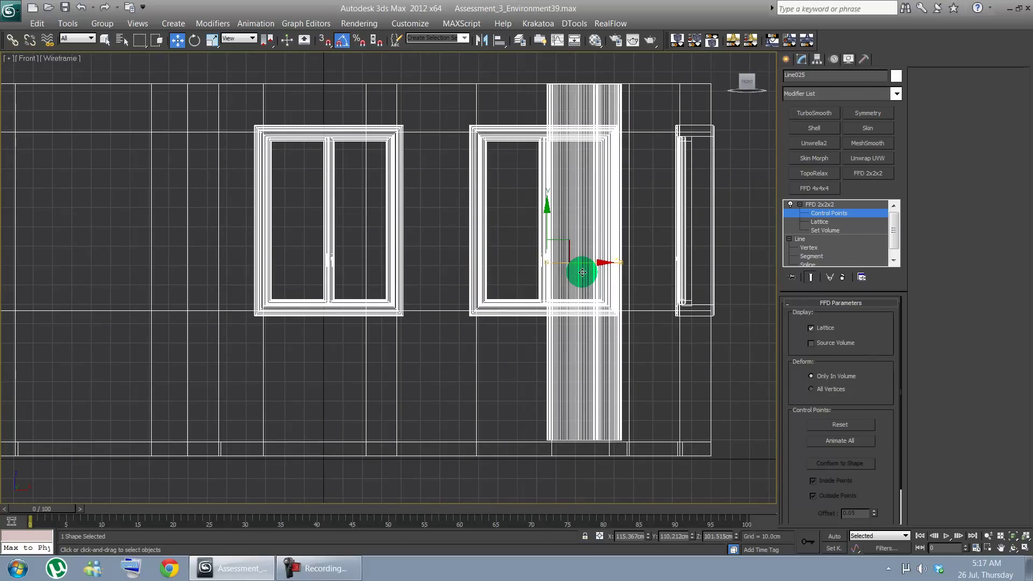
Step: Examine the gathered curtain from above in the shaded perspective view
middle_drag(553, 286, 545, 323)
key(p)
alt+middle_drag(498, 289, 466, 303)
key(w)
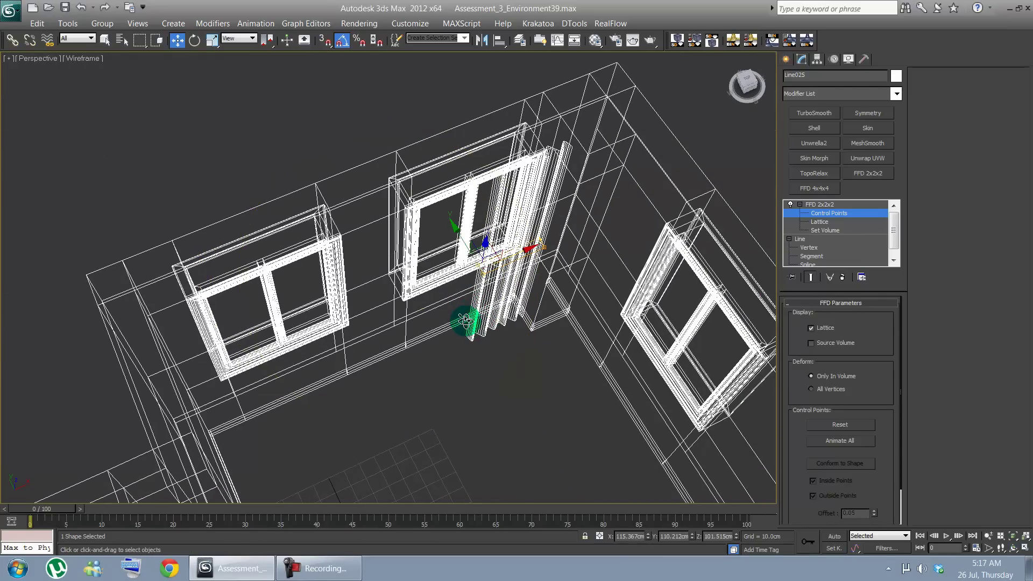
key(F3)
middle_drag(436, 386, 405, 354)
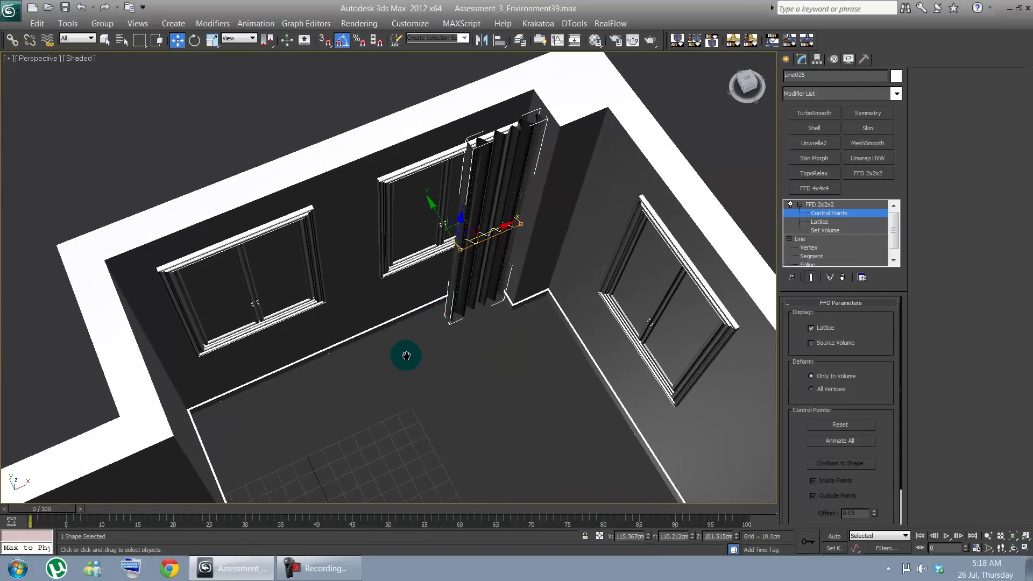
alt+middle_drag(457, 325, 432, 298)
drag(432, 298, 431, 330)
key(w)
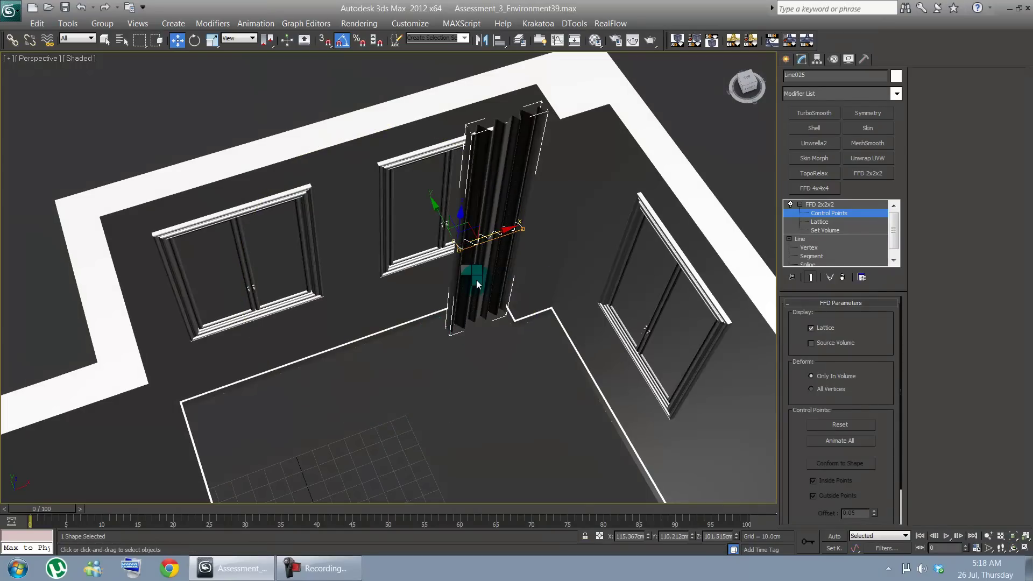
Step: Return to the curtain's base Line with the end result shown, and convert the curtain to an Editable Poly
click(801, 239)
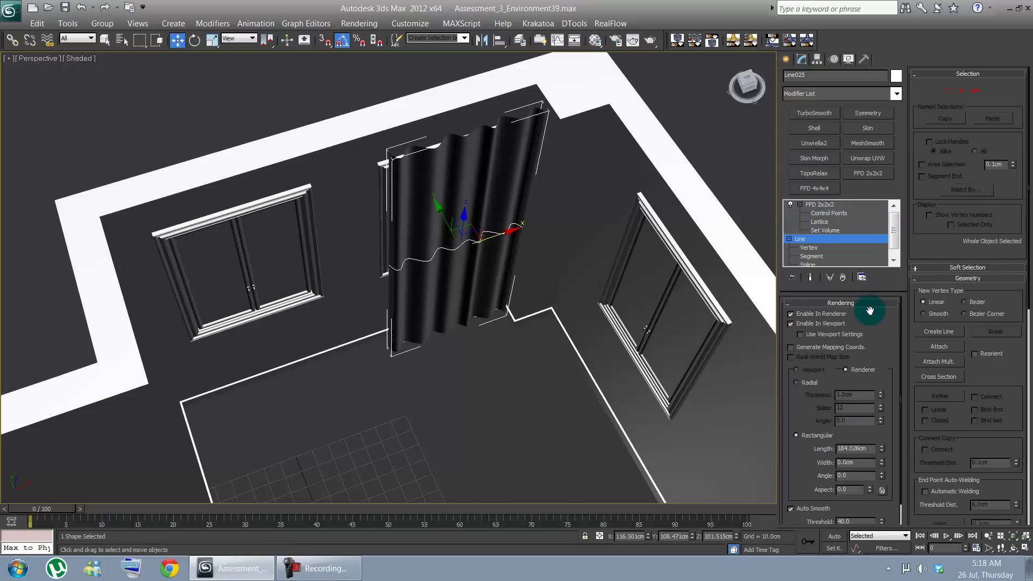
click(811, 244)
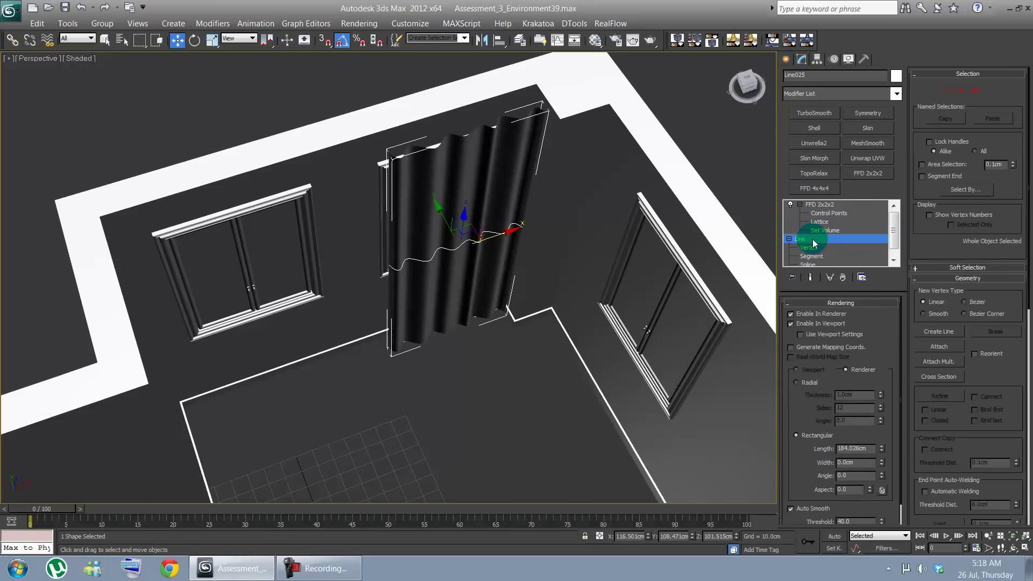
click(802, 240)
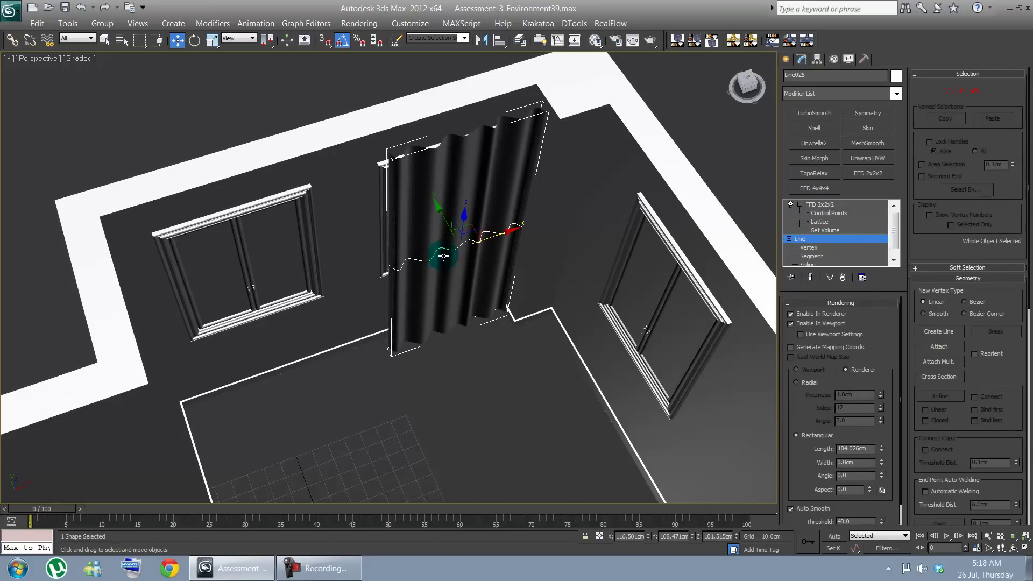
click(811, 277)
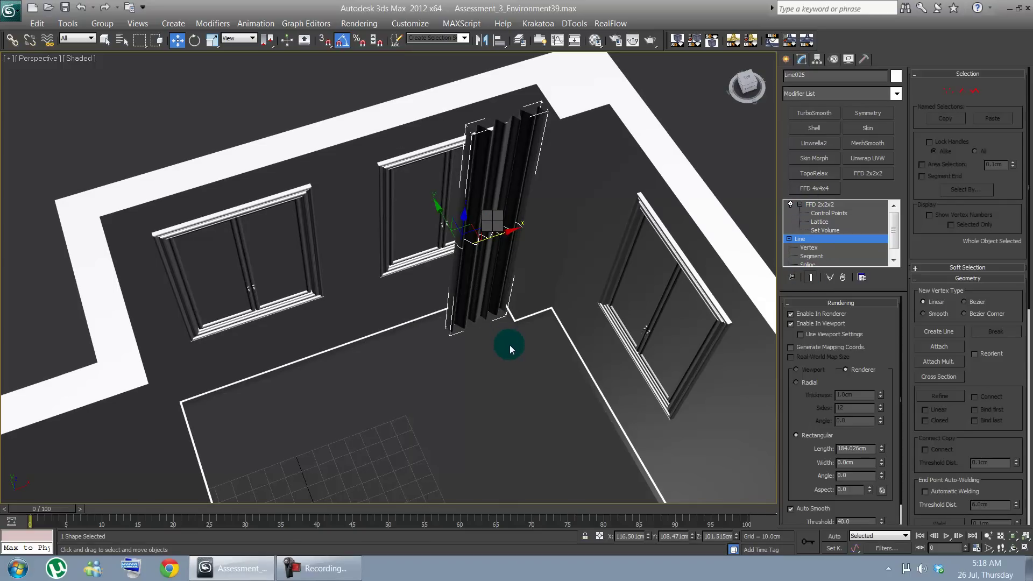
click(650, 367)
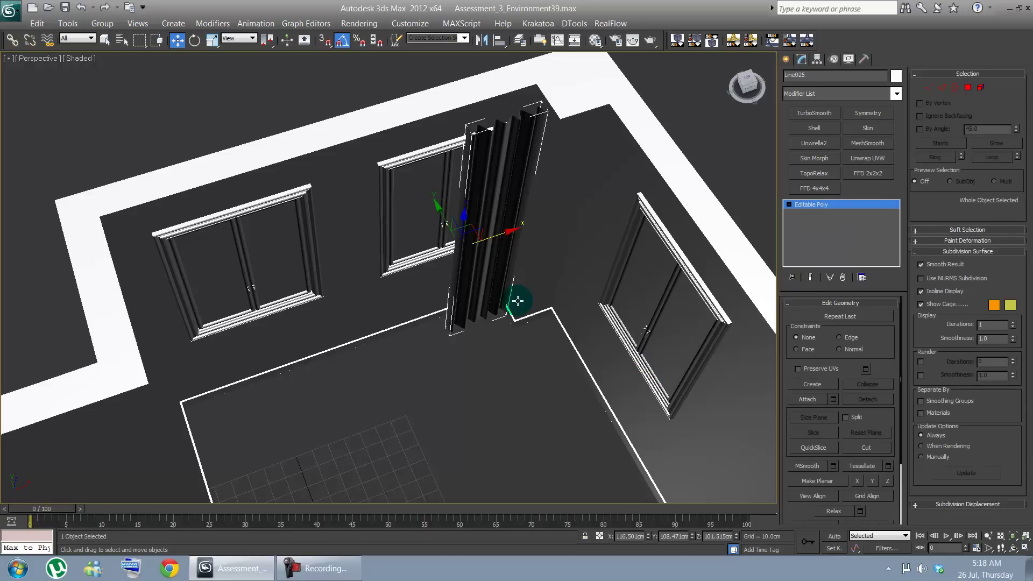
Step: Show edged faces and select all of the curtain's vertical edges
click(942, 87)
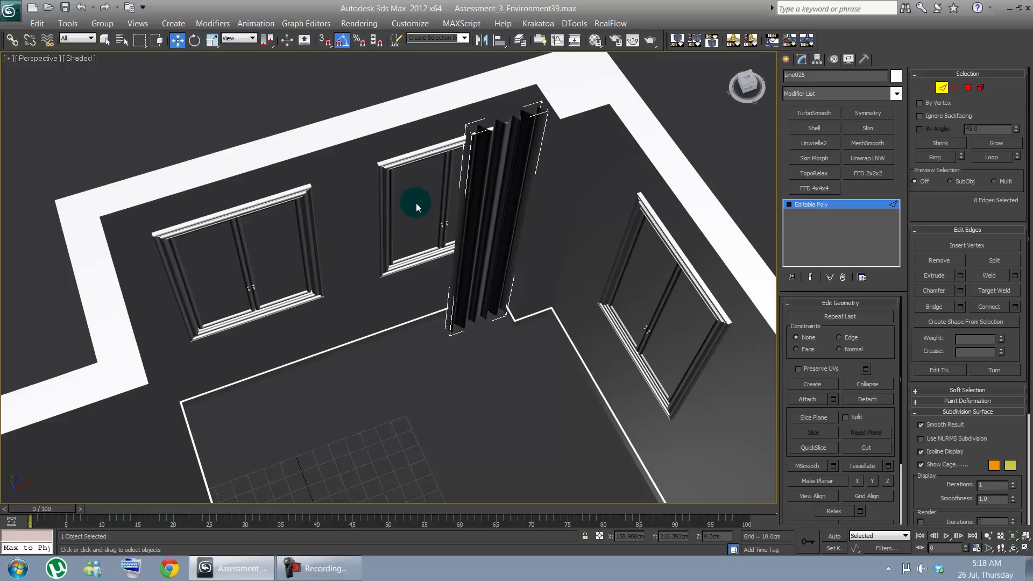
key(F3)
key(F3)
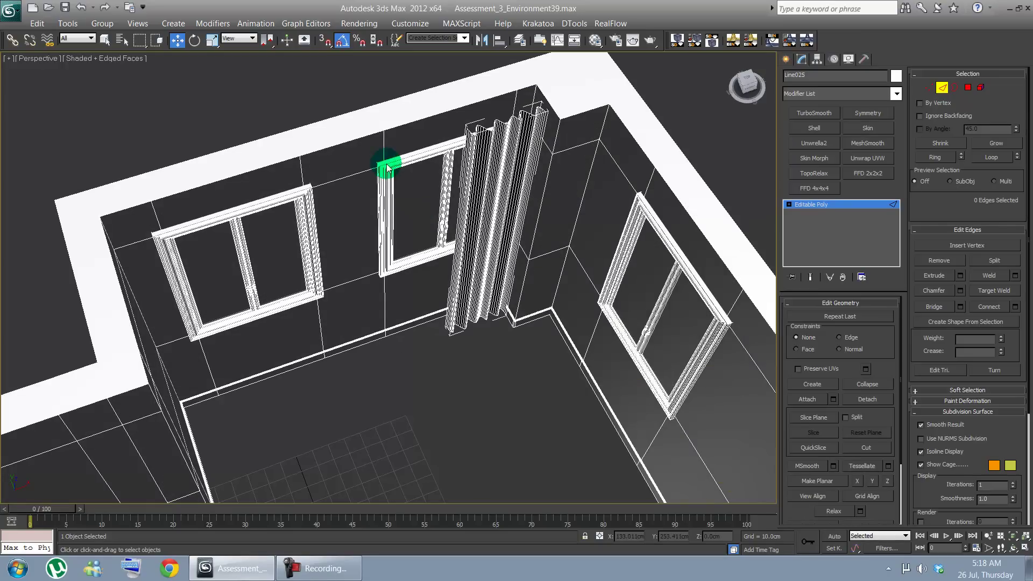
drag(419, 199, 614, 253)
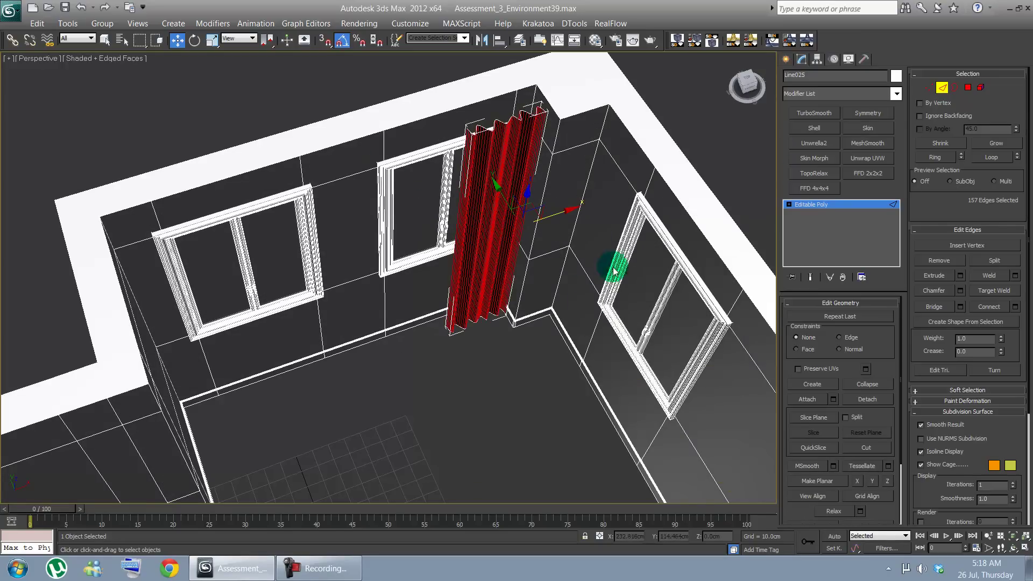
scroll(484, 300, up, 5)
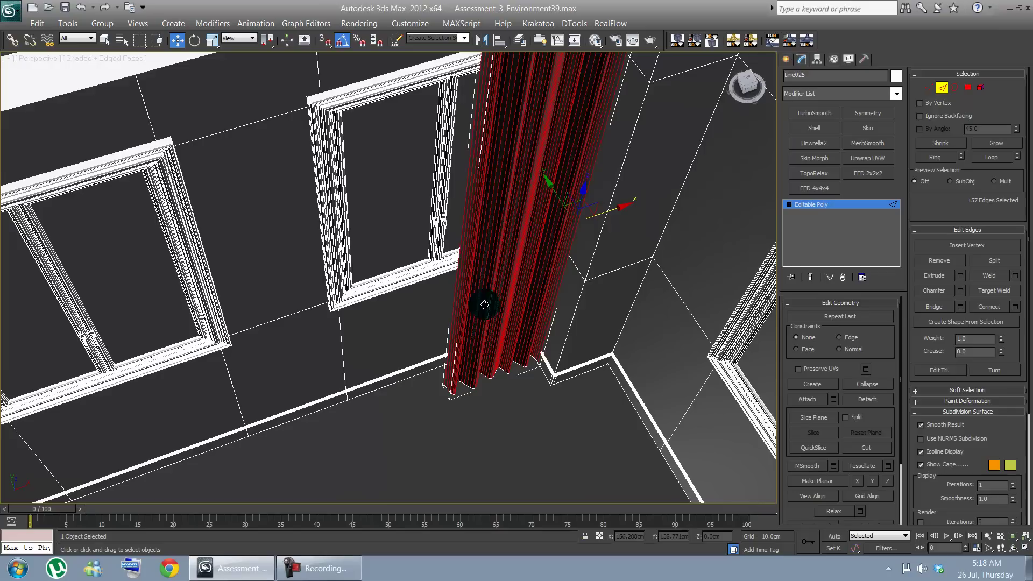
middle_drag(484, 299, 354, 412)
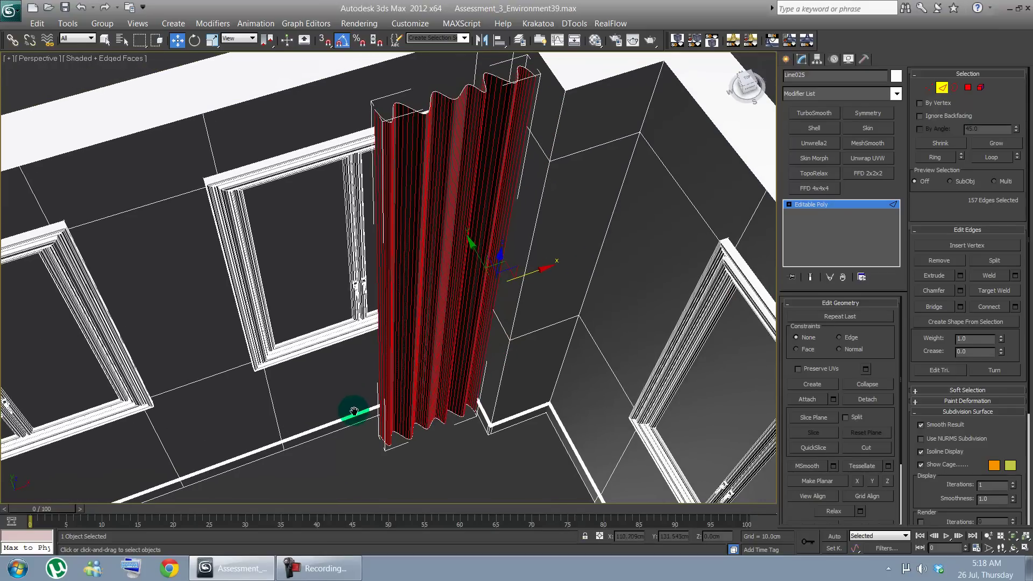
Step: Connect the selected vertical edges with multiple horizontal segments along the curtain's height and leave edge editing
click(1015, 308)
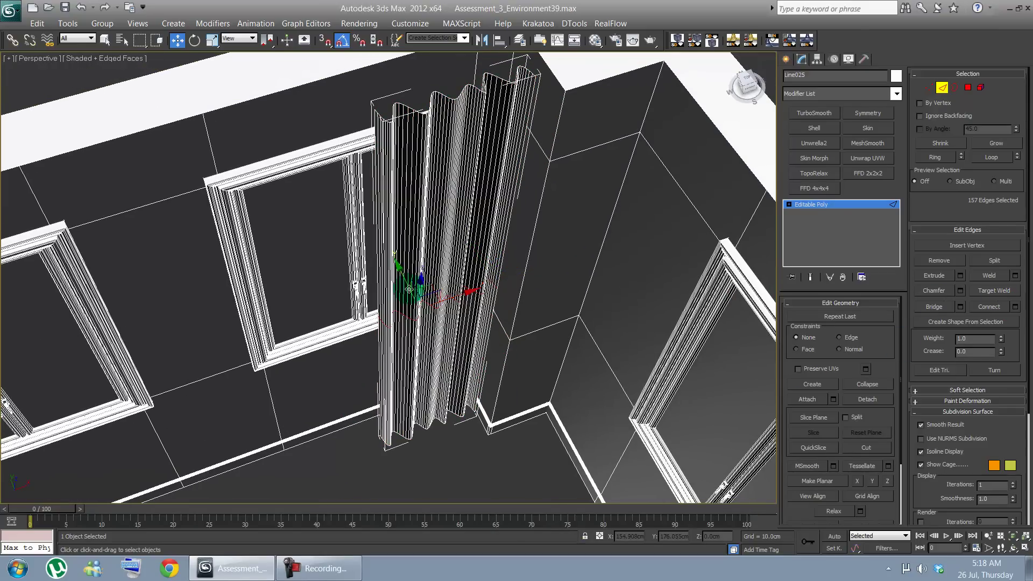
drag(398, 290, 396, 320)
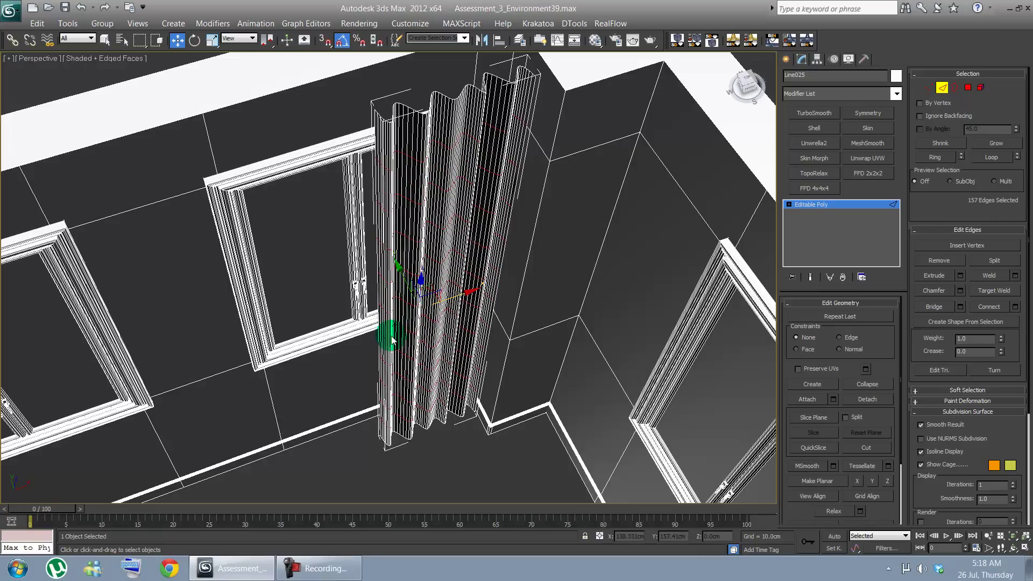
middle_drag(395, 332, 406, 363)
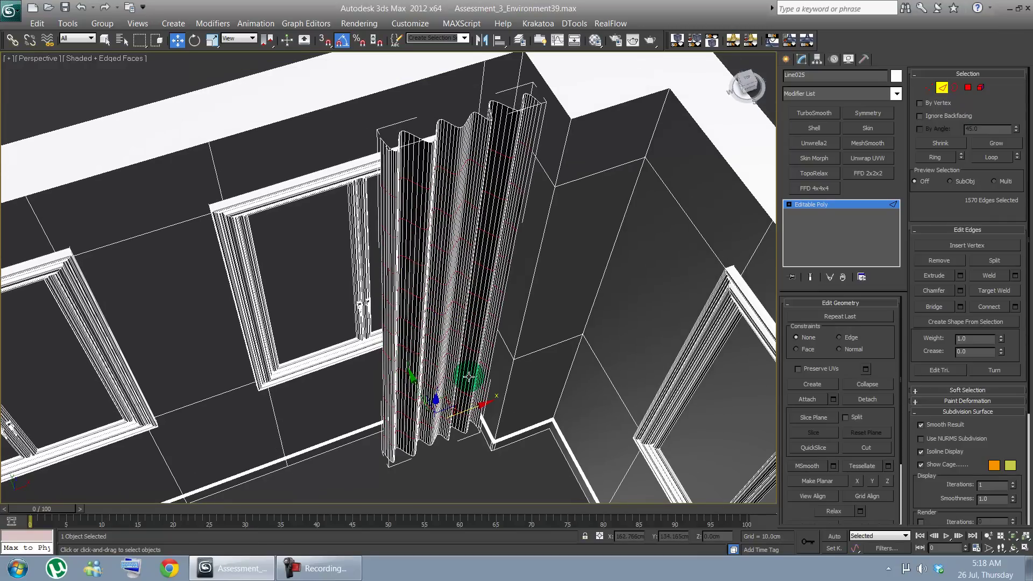
alt+middle_drag(465, 373, 413, 323)
key(w)
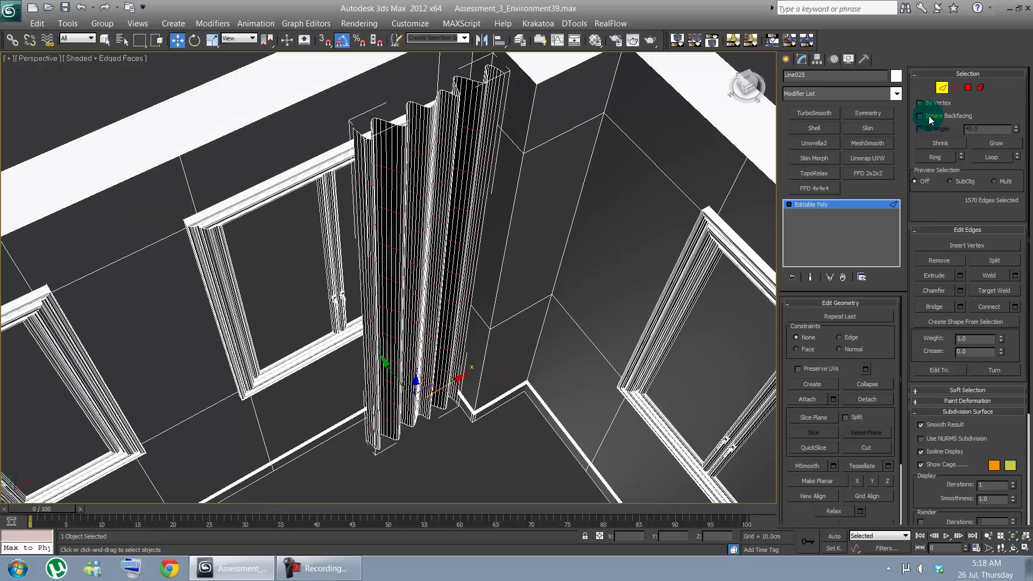
click(945, 91)
alt+middle_drag(469, 357, 477, 334)
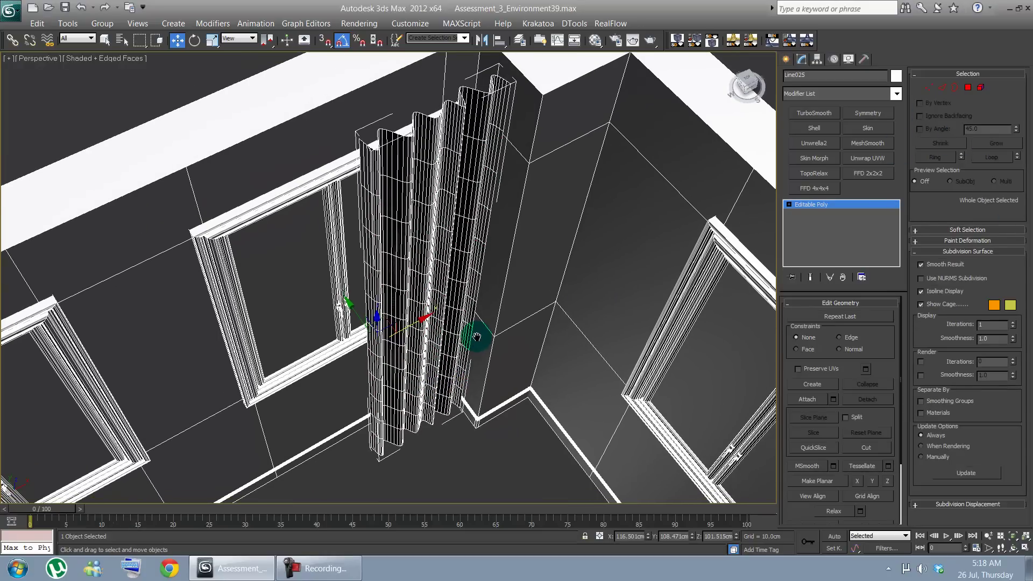
Step: Apply an FFD 4x4x4 modifier to the curtain and pull its lower-left corner control points outward to about X 113.7 cm
click(819, 191)
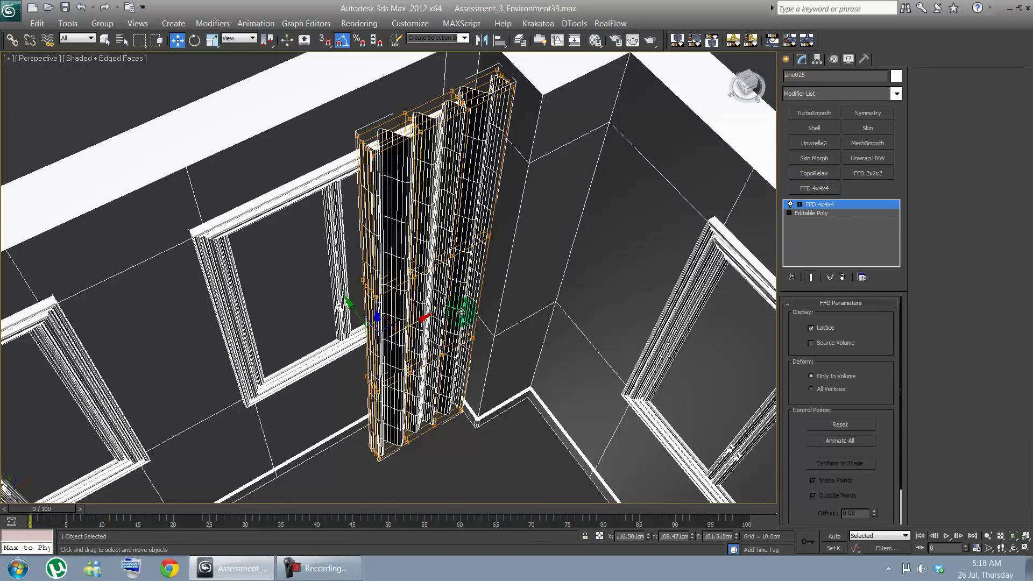
alt+middle_drag(461, 311, 427, 300)
middle_drag(419, 383, 433, 306)
scroll(443, 322, up, 3)
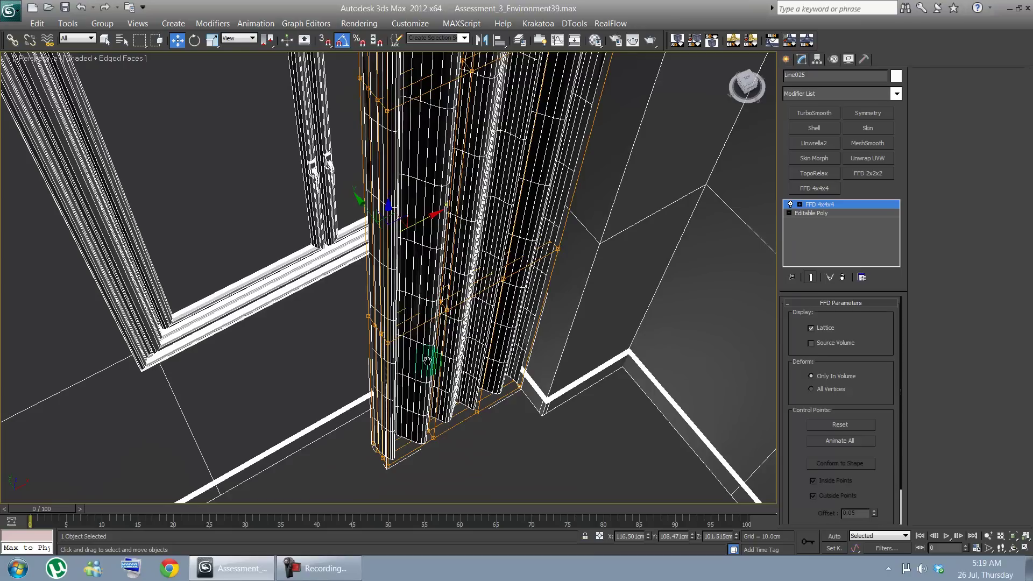
middle_drag(431, 360, 411, 299)
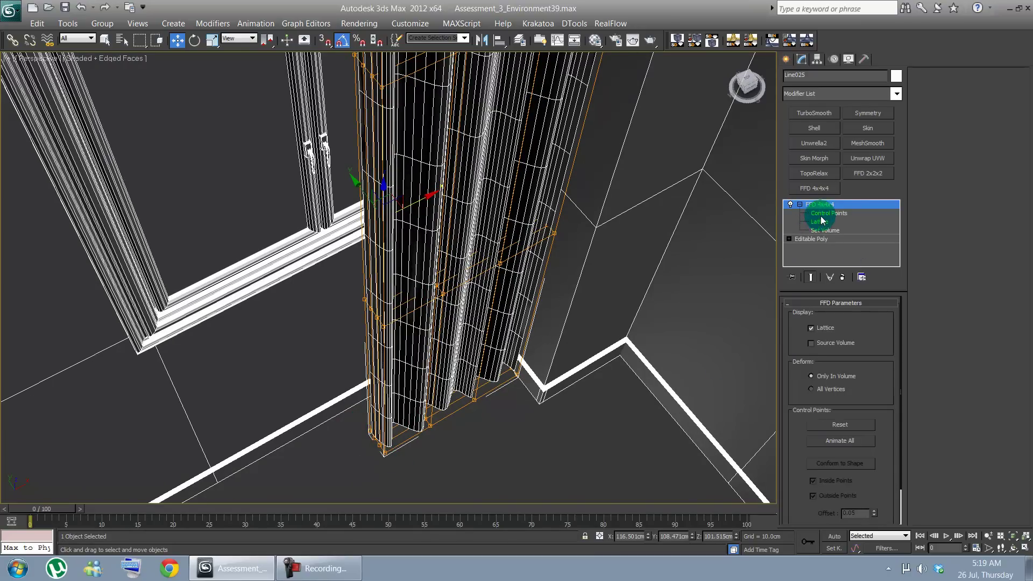
click(821, 213)
drag(335, 418, 406, 480)
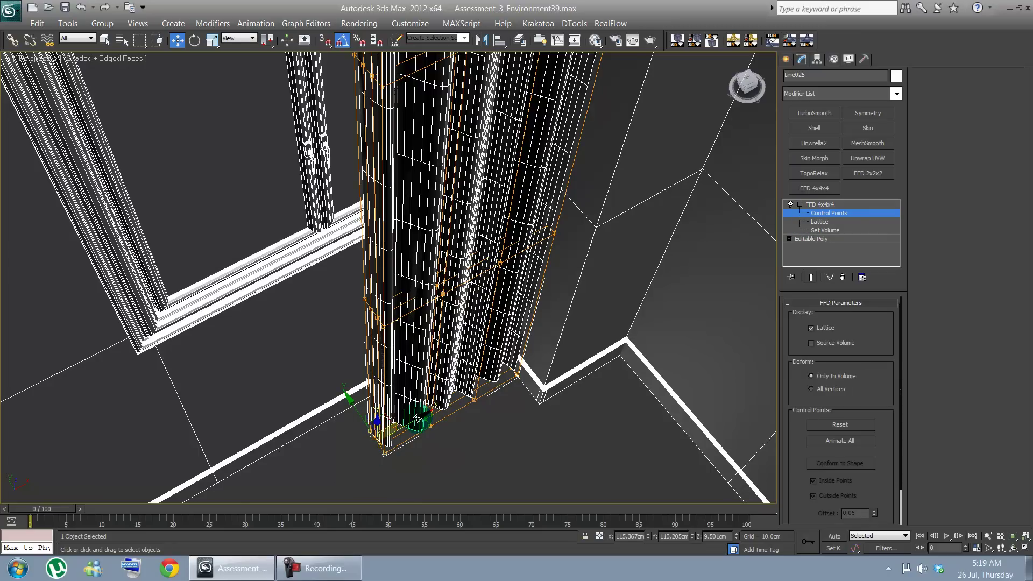
drag(420, 419, 414, 422)
middle_drag(547, 406, 502, 408)
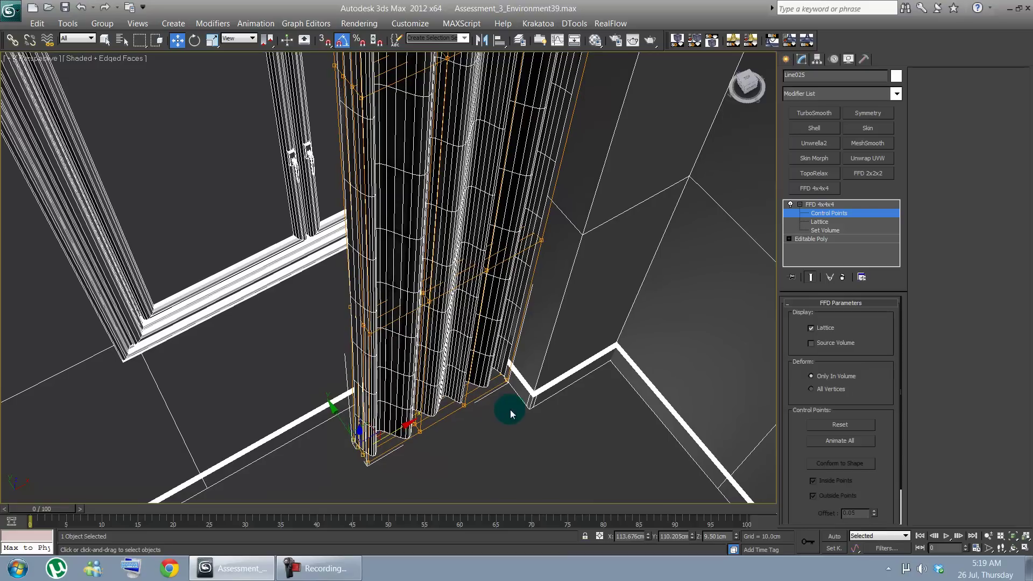
Step: Move the curtain's lower-right corner control points outward along X by about 0.6 cm
drag(525, 339, 480, 396)
drag(536, 349, 540, 349)
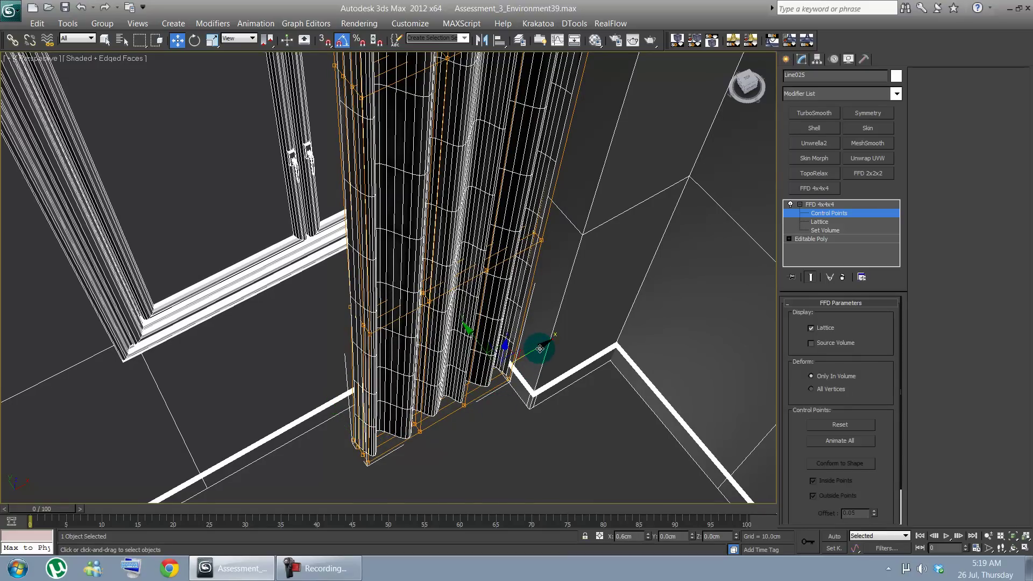
middle_drag(498, 408, 444, 379)
key(ctrl+r)
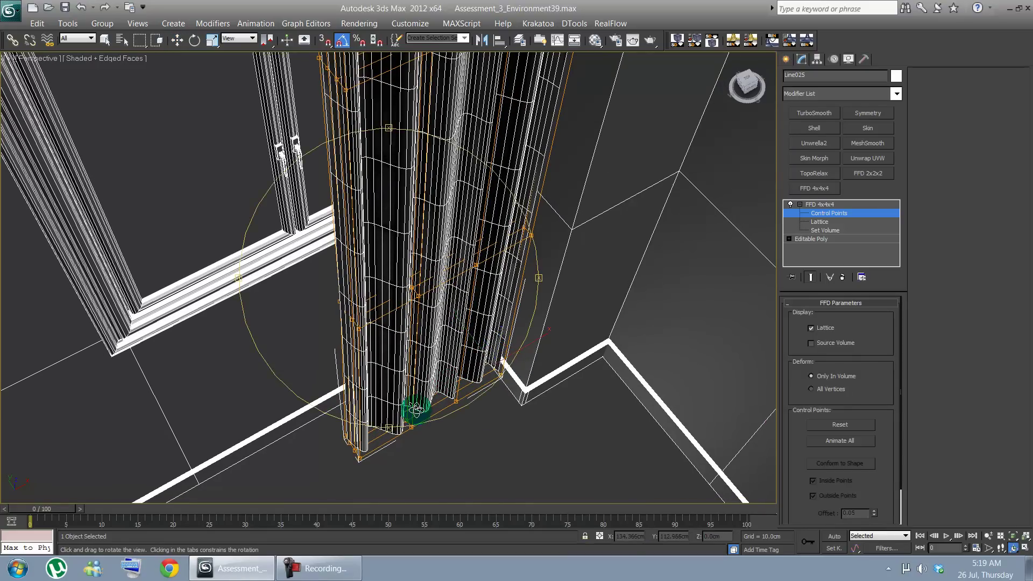
Step: Scale the curtain's bottom row of FFD control points along local Y to deepen the folds, and finish control-point editing
drag(416, 410, 387, 385)
right_click(358, 413)
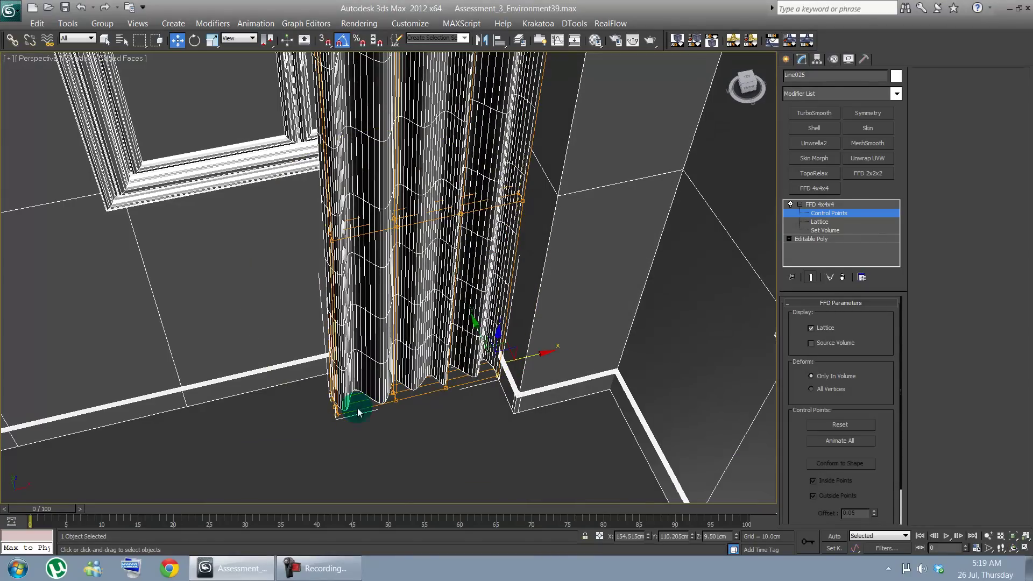
drag(256, 317, 513, 458)
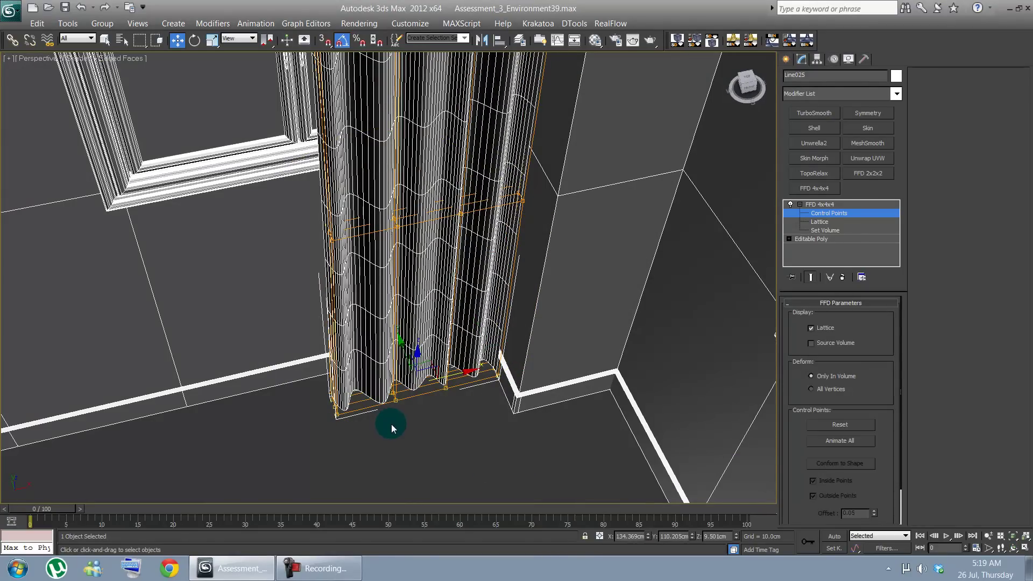
key(r)
click(233, 38)
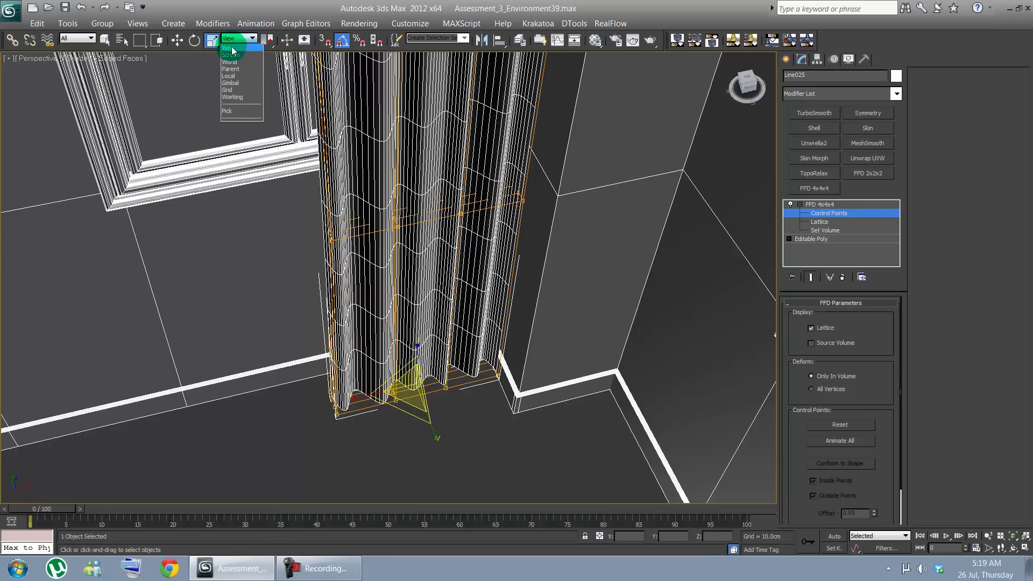
click(229, 76)
click(388, 374)
click(294, 149)
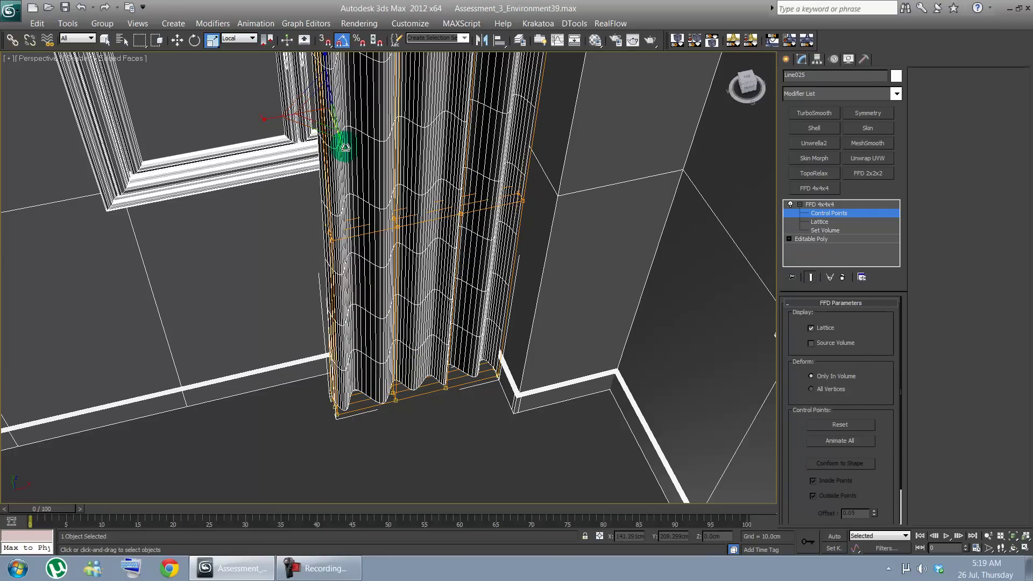
drag(345, 147, 362, 168)
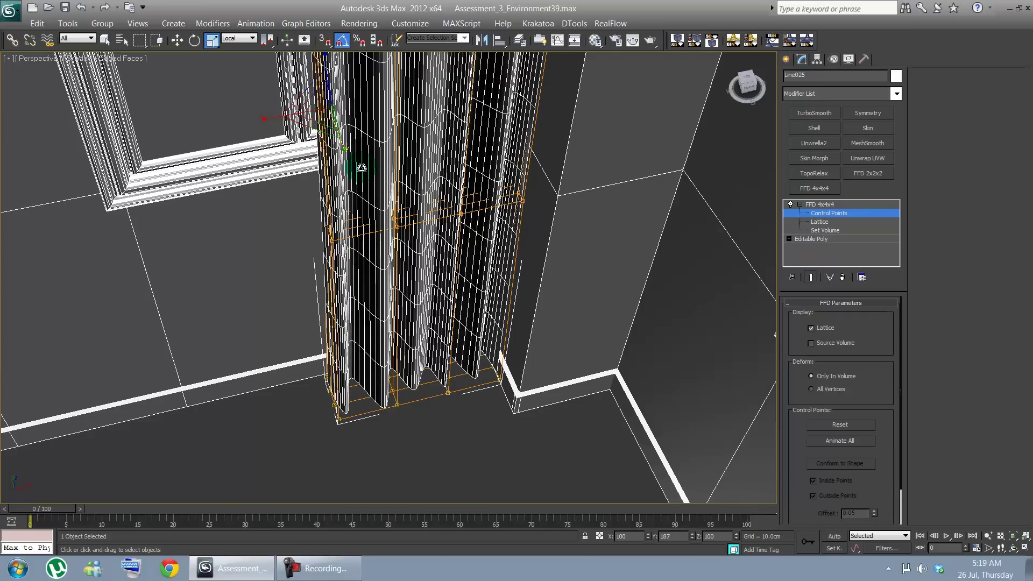
drag(274, 120, 275, 120)
middle_drag(328, 334, 330, 344)
scroll(334, 346, down, 5)
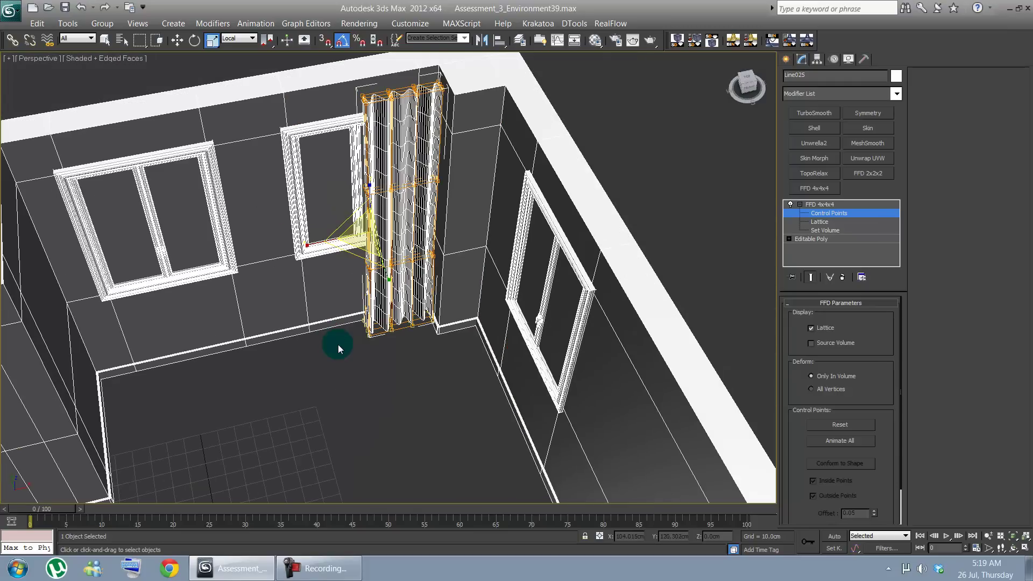
click(824, 221)
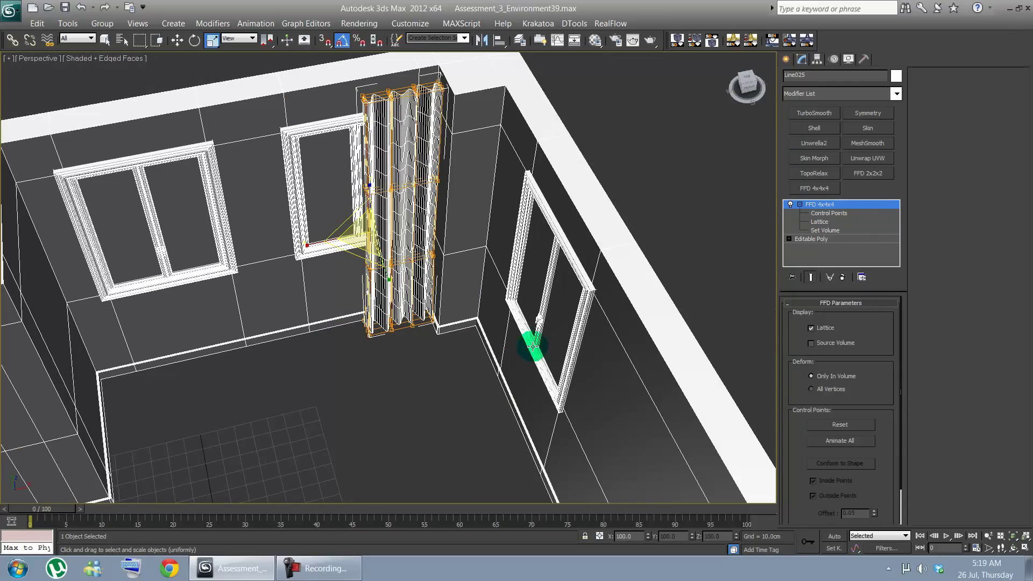
click(403, 389)
Step: Clone the curtain as a single independent copy along X to the far side of the other window, at about X -35.3 cm
middle_drag(367, 375, 371, 399)
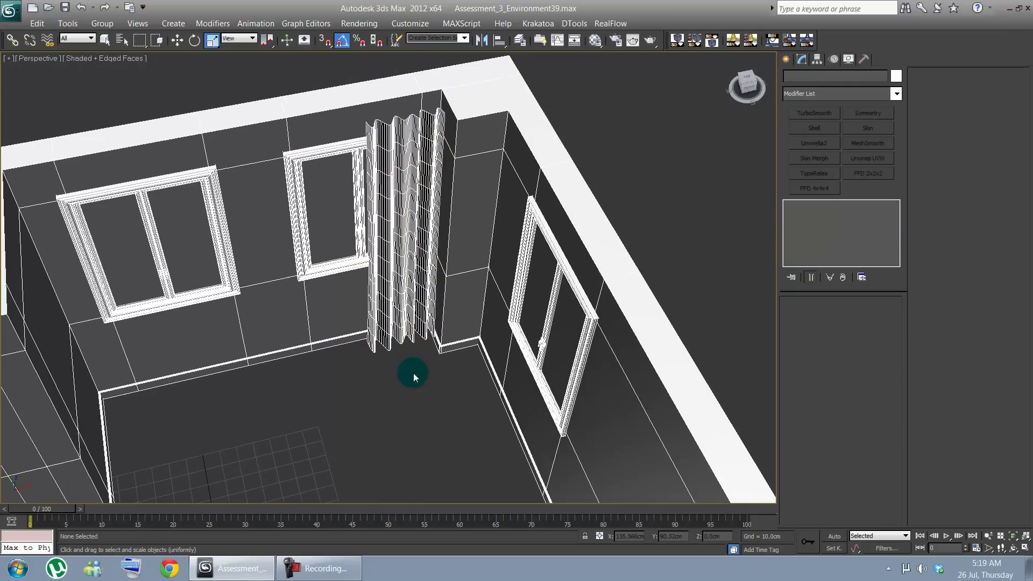
click(406, 312)
key(w)
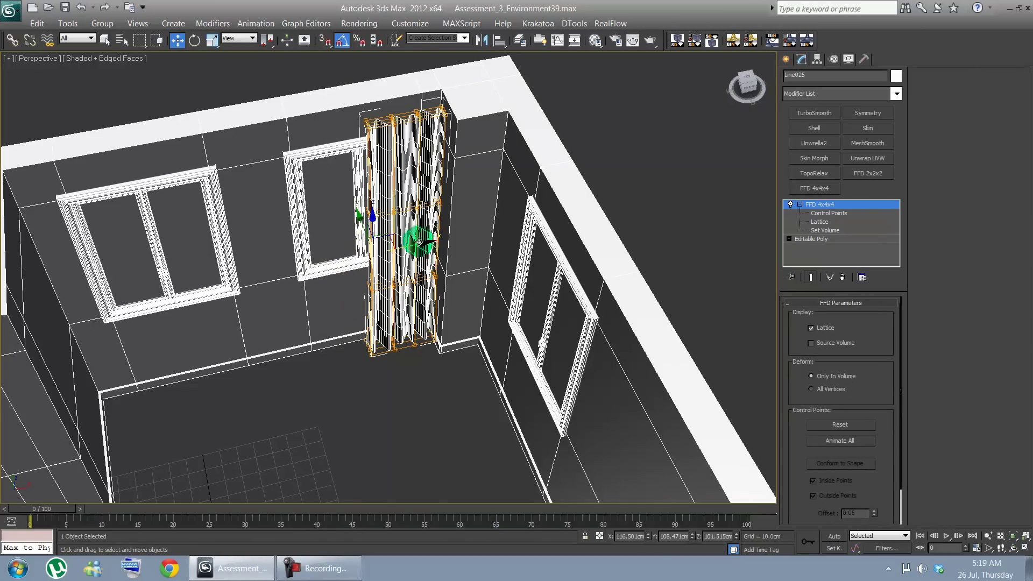
mouse_move(426, 245)
shift+mouse_down()
mouse_move(121, 298)
mouse_move(149, 312)
shift+mouse_up()
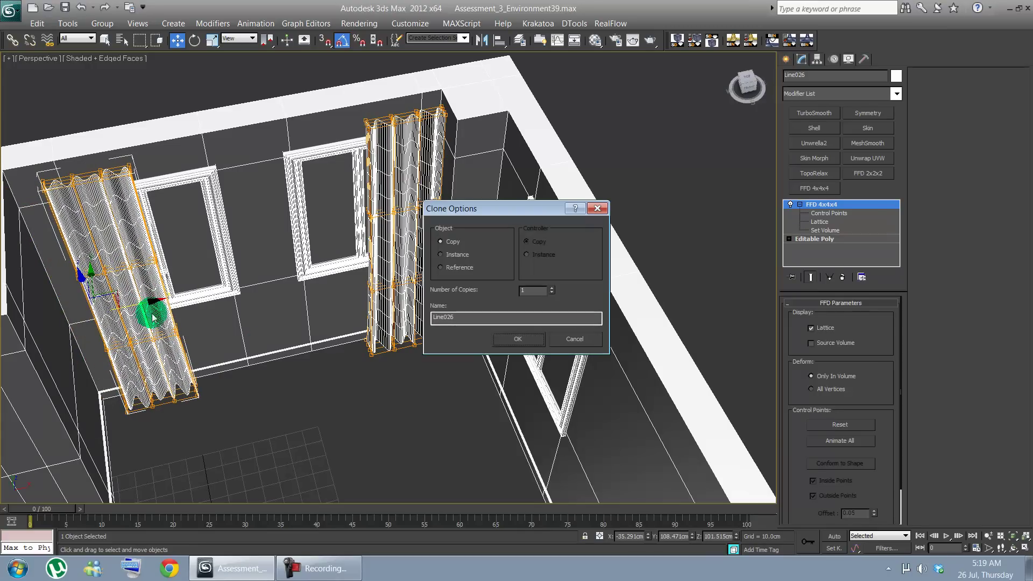
click(452, 242)
click(509, 340)
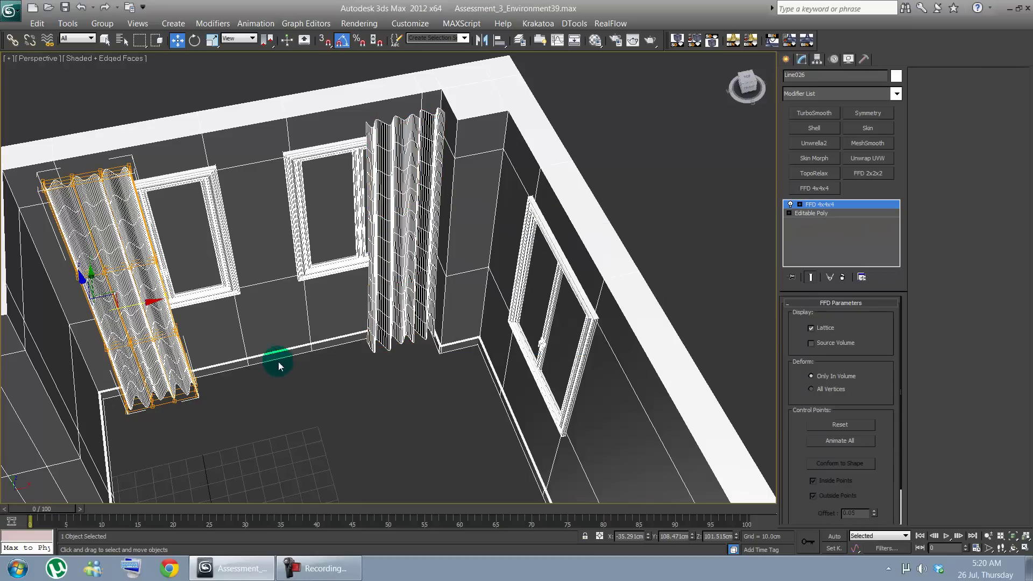
Step: Open the layer manager and unhide every hidden layer, including the furniture, floor, lamps and wall shelves, but keep MISC SHELFVES hidden
mouse_move(276, 357)
alt+middle_down()
mouse_move(364, 277)
mouse_move(384, 319)
alt+middle_up()
key(l)
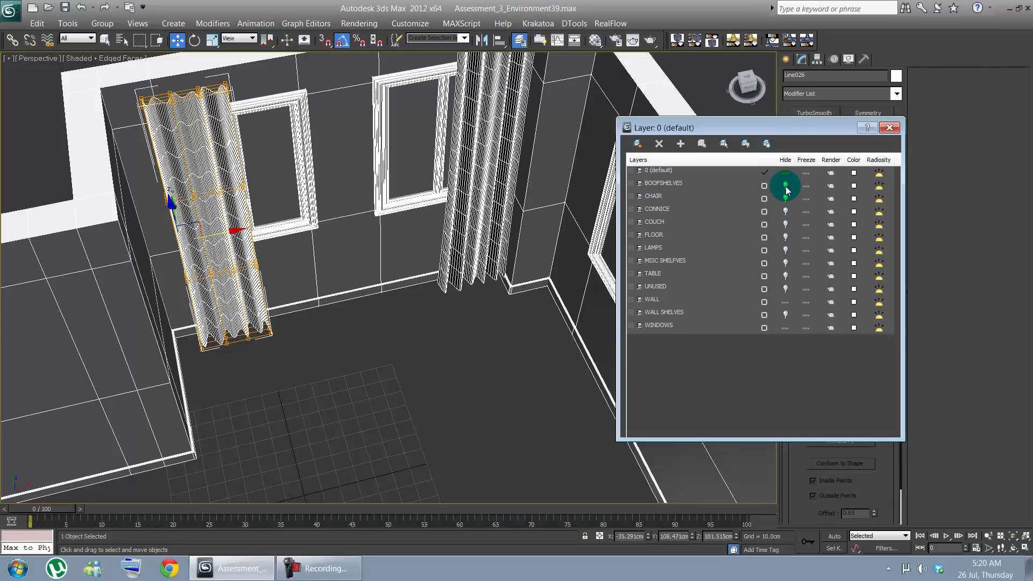
click(785, 211)
click(786, 224)
click(785, 237)
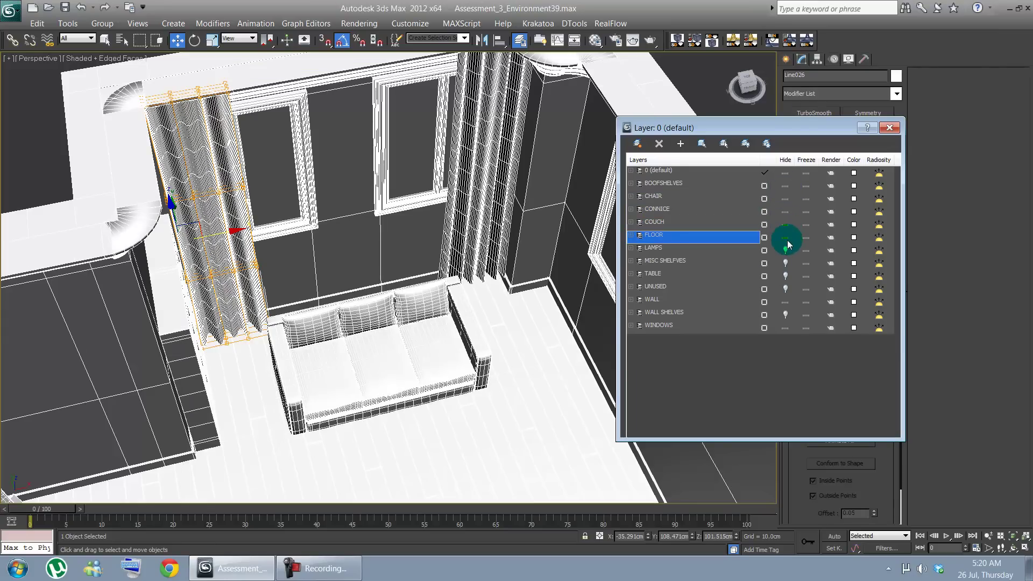
click(786, 250)
click(786, 264)
click(786, 265)
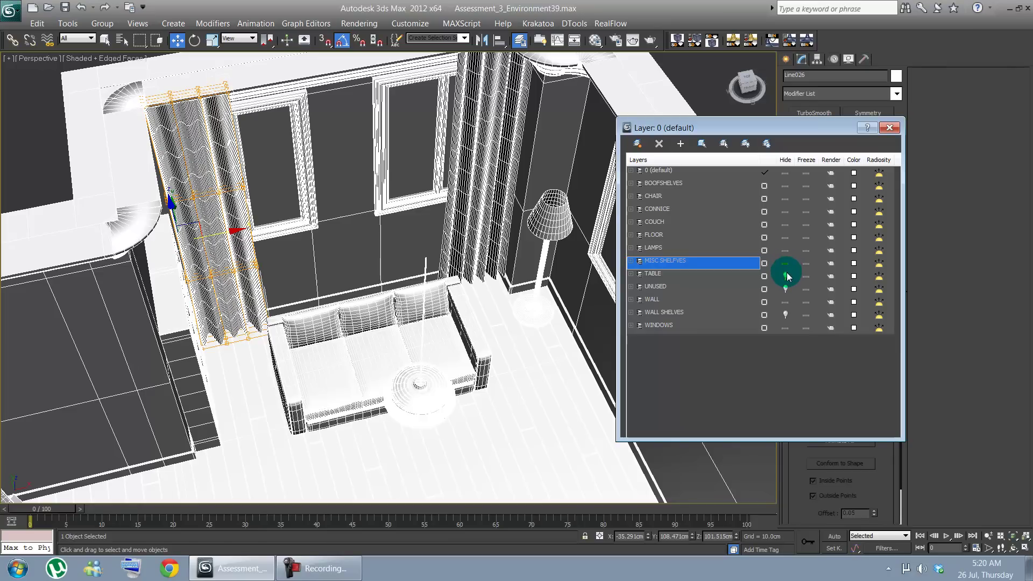
click(786, 276)
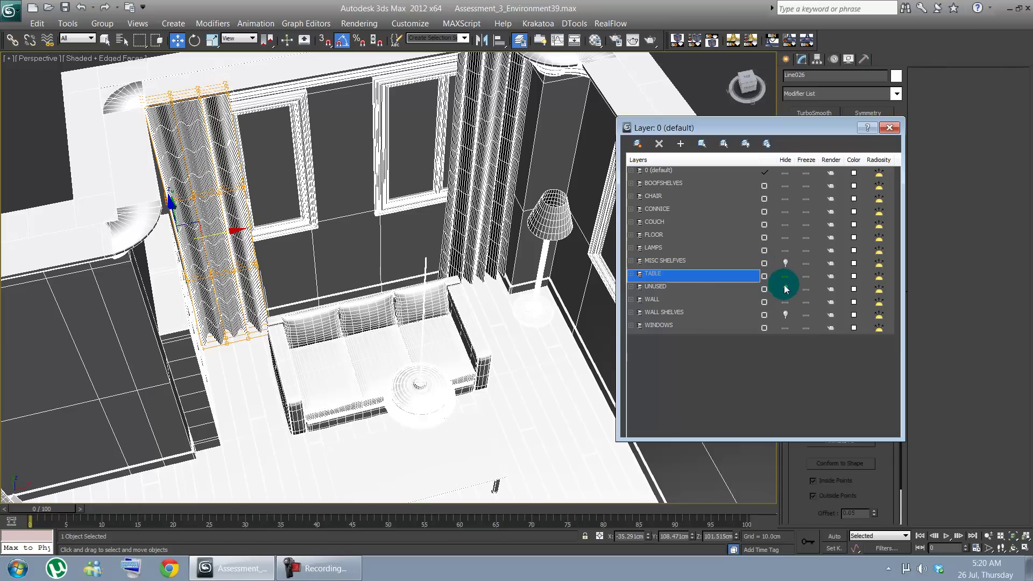
click(789, 317)
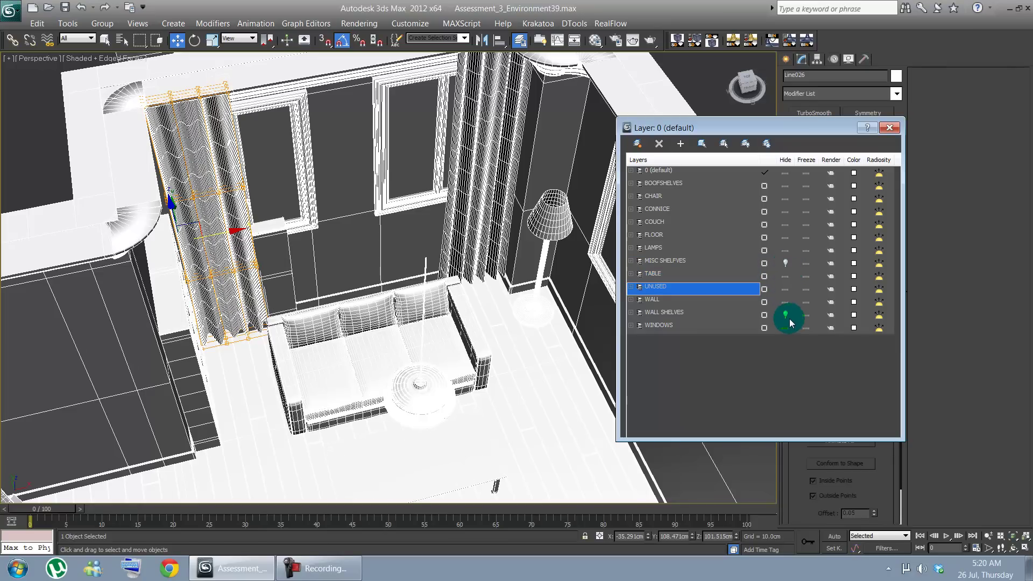
Step: Show the room shaded without edges and walk through it to examine both curtains around the windows, couch and lamps
mouse_move(526, 353)
alt+middle_down()
mouse_move(457, 201)
mouse_move(445, 300)
mouse_move(323, 254)
mouse_move(311, 231)
mouse_move(364, 307)
mouse_move(422, 300)
mouse_move(396, 293)
mouse_move(382, 265)
mouse_move(379, 273)
alt+middle_up()
key(F3)
key(F3)
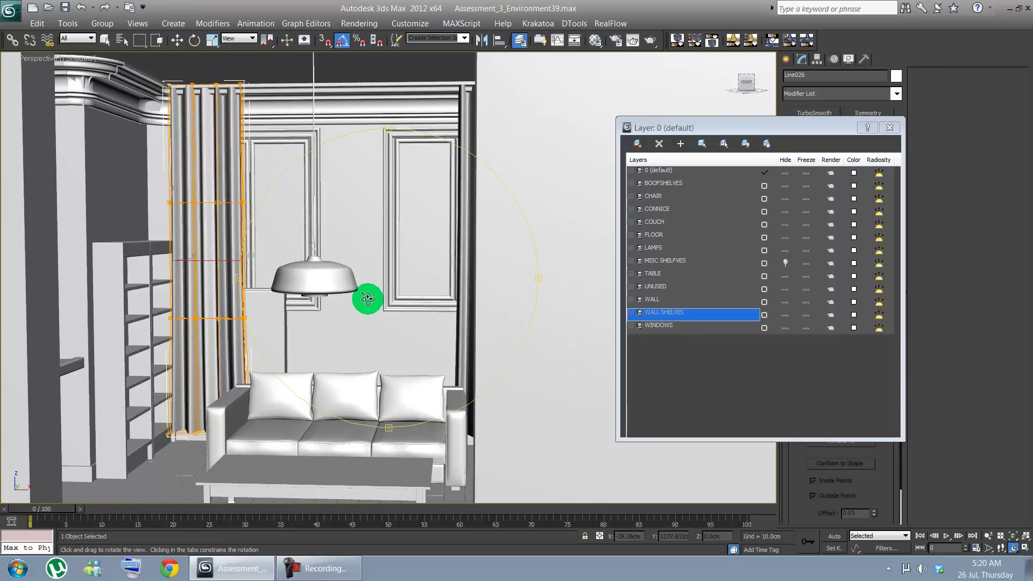
key(Up)
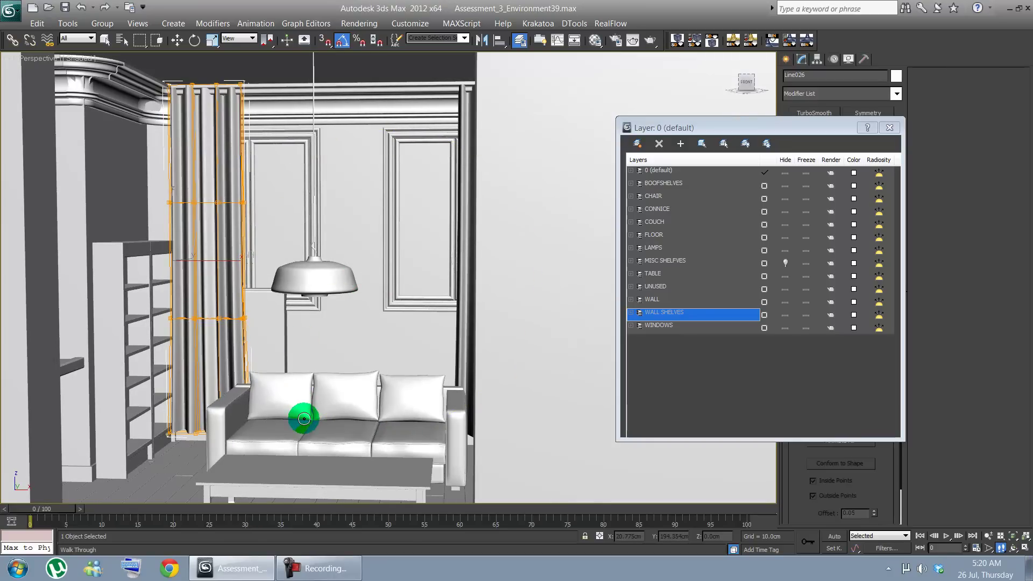
mouse_move(281, 397)
mouse_down()
mouse_move(271, 399)
mouse_move(281, 400)
mouse_up()
key(Up)
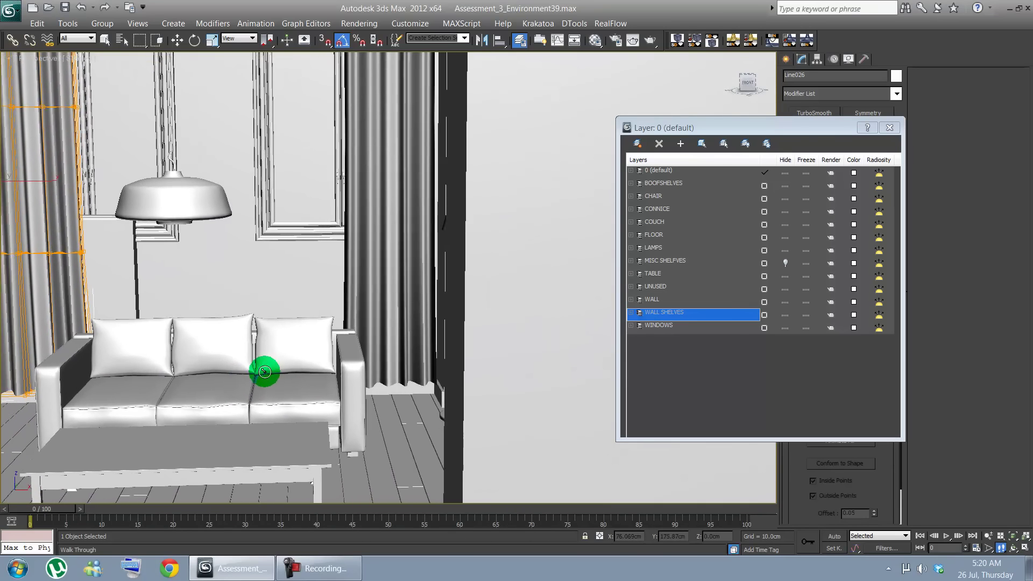
drag(255, 360, 235, 333)
key(Down)
key(Up)
key(Down)
key(Up)
mouse_move(257, 301)
mouse_down()
mouse_move(231, 337)
mouse_move(275, 328)
mouse_move(268, 311)
mouse_up()
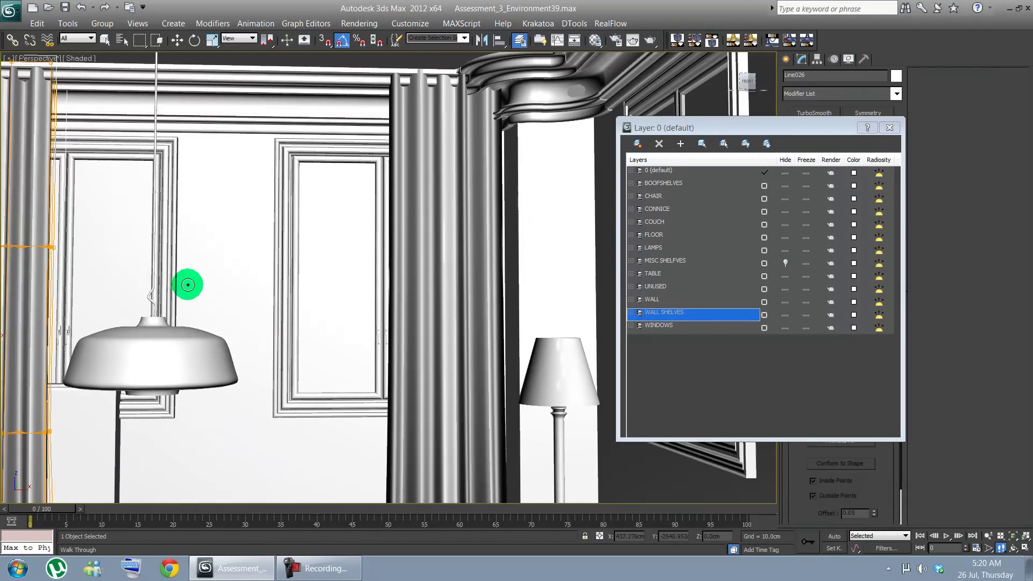
drag(188, 285, 130, 310)
key(Down)
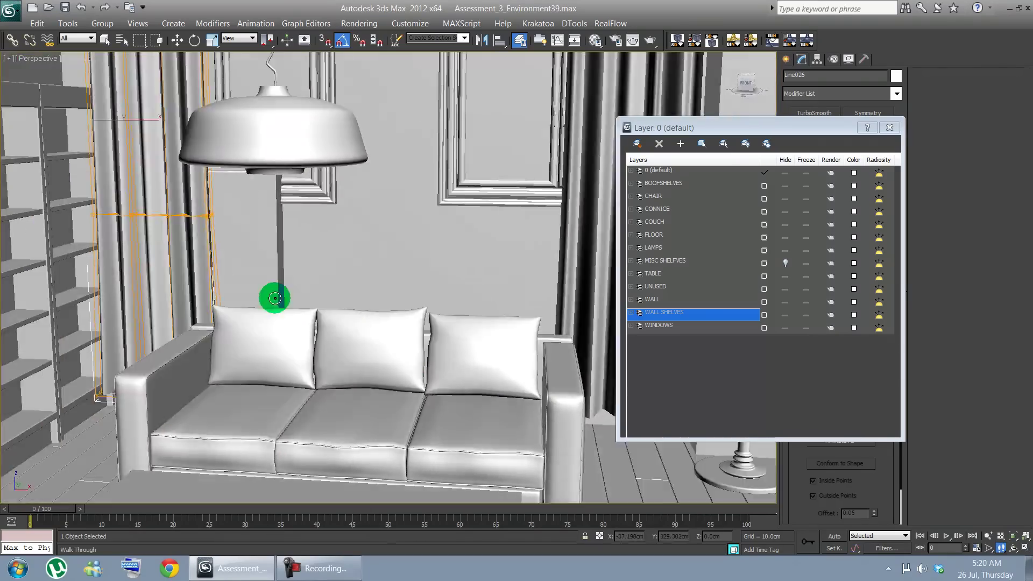
key(Down)
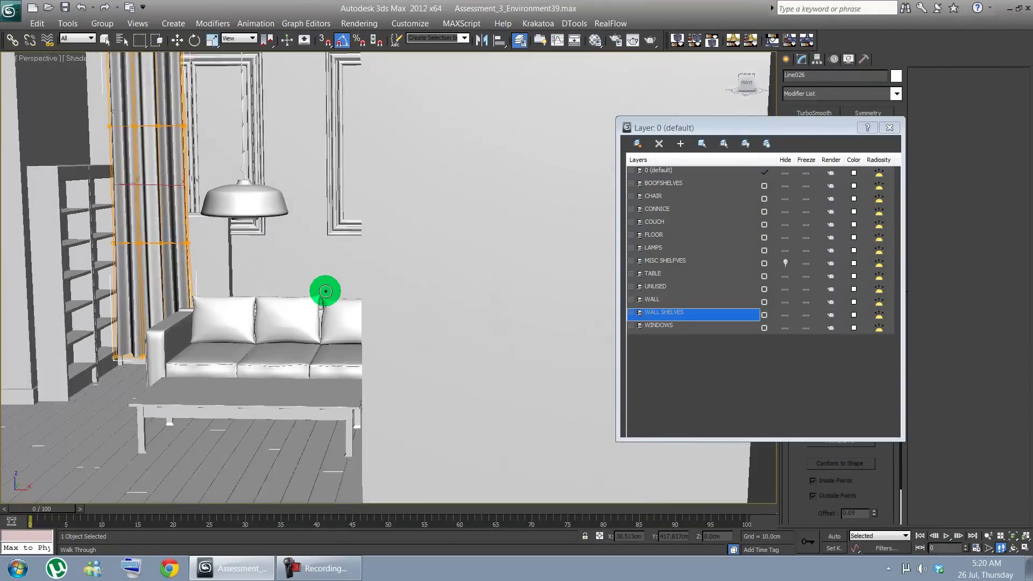